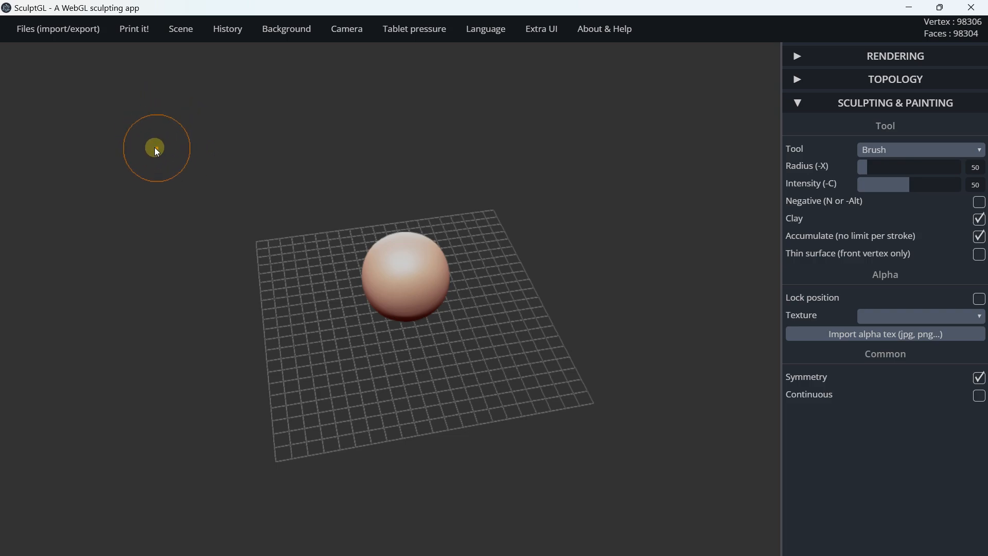
Step: Paint a round mask patch on the front of the sphere with the Masking tool at radius 54, mirrored by symmetry
scroll(187, 171, up, 2)
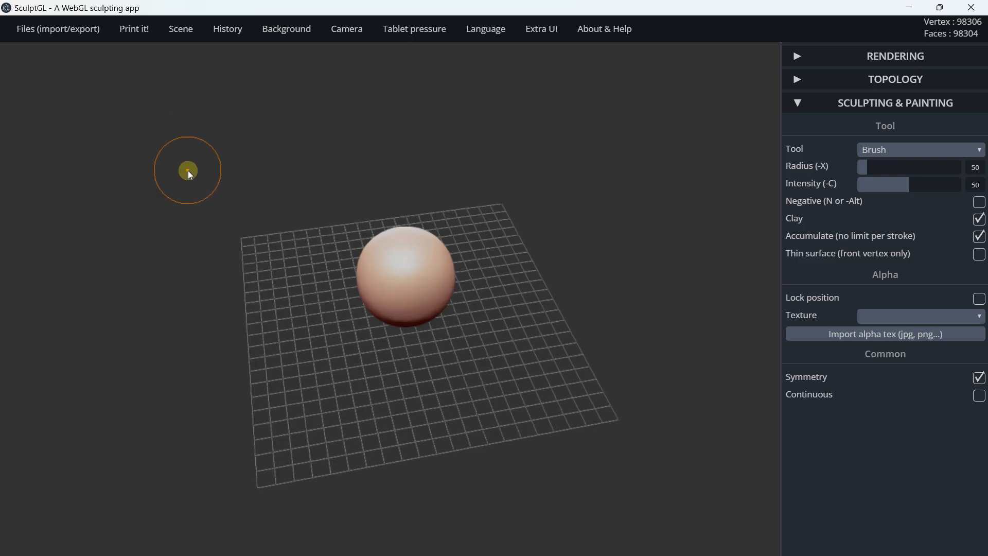
scroll(392, 243, up, 2)
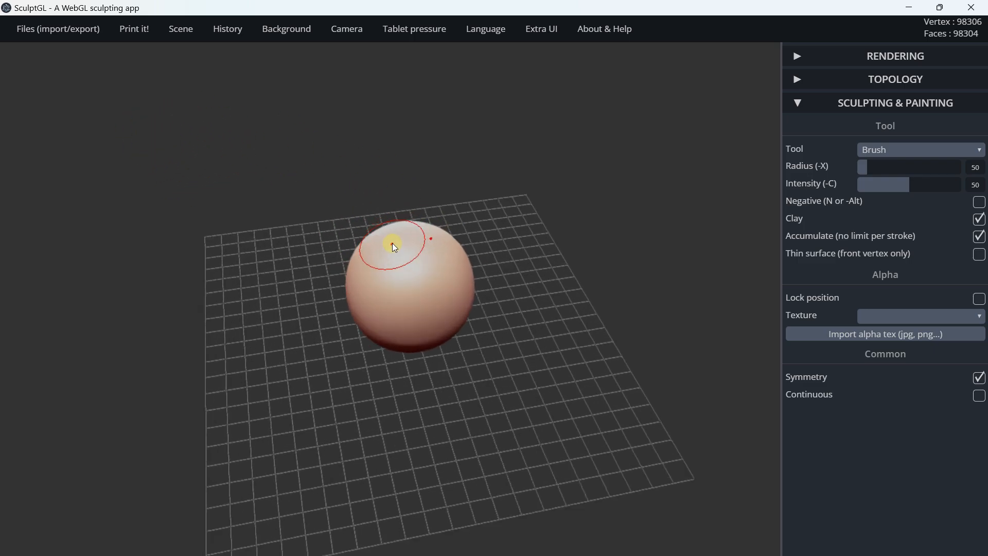
scroll(392, 242, up, 5)
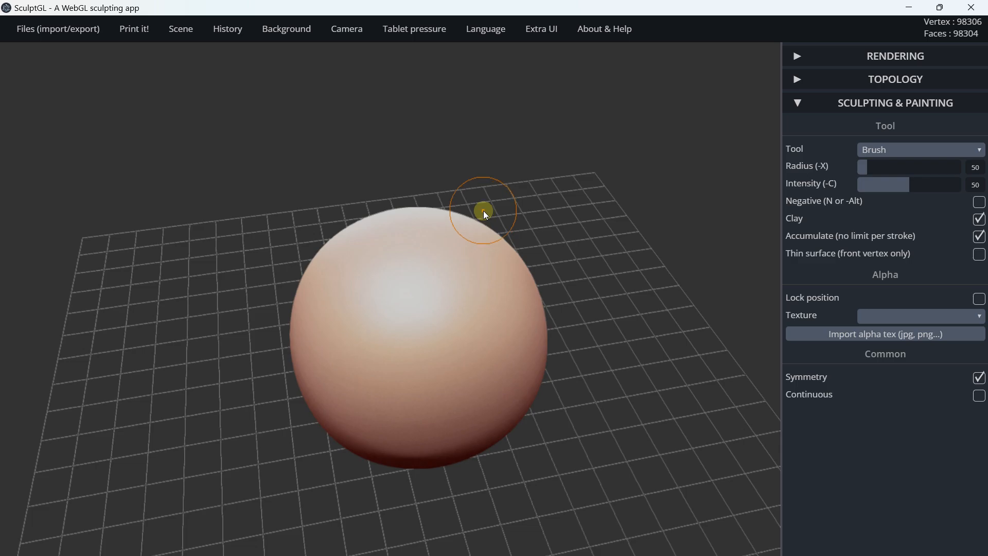
click(895, 150)
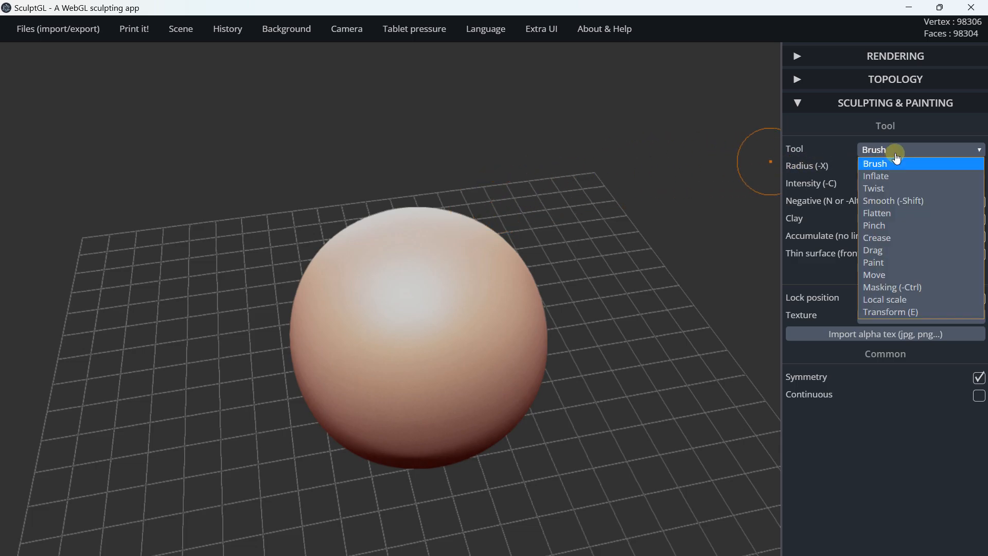
click(892, 286)
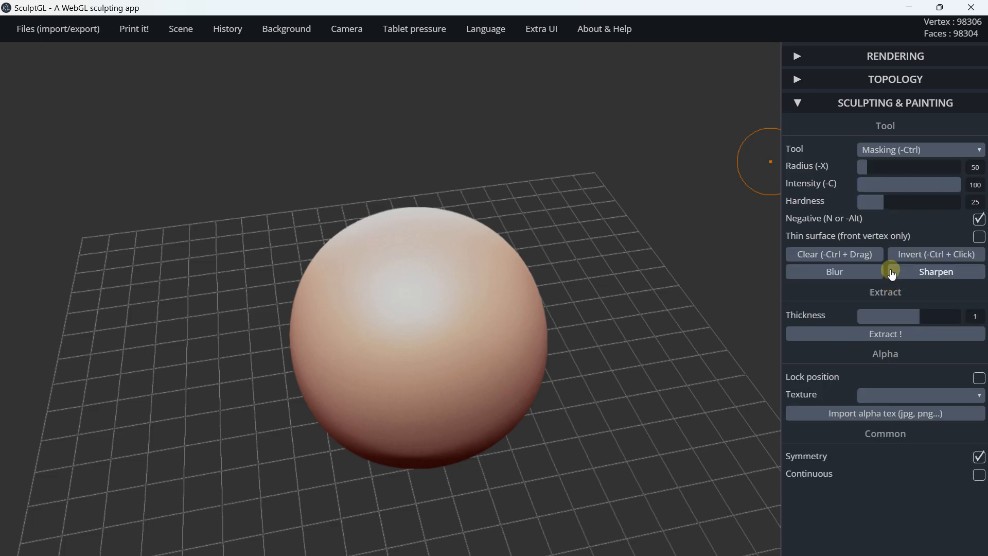
scroll(360, 294, up, 2)
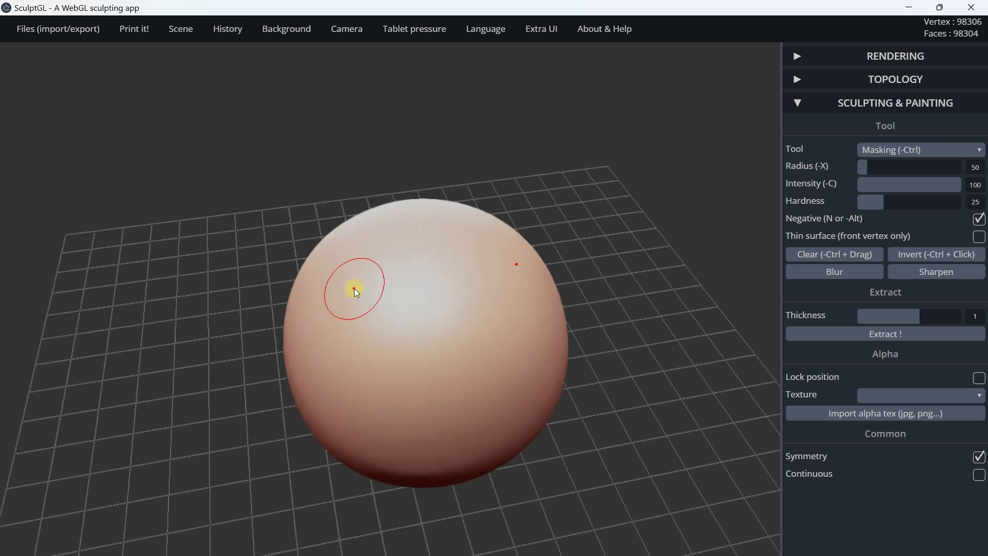
scroll(331, 284, up, 2)
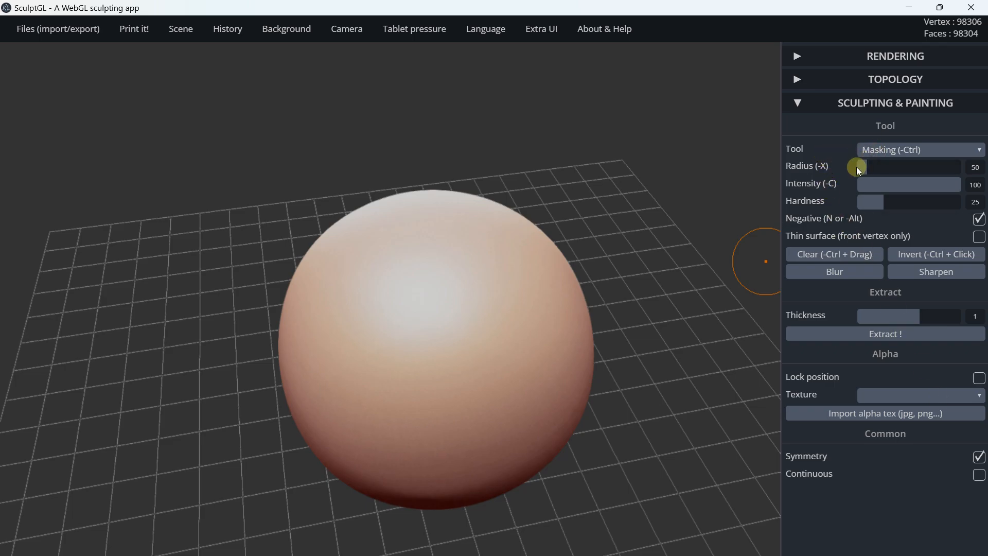
click(870, 167)
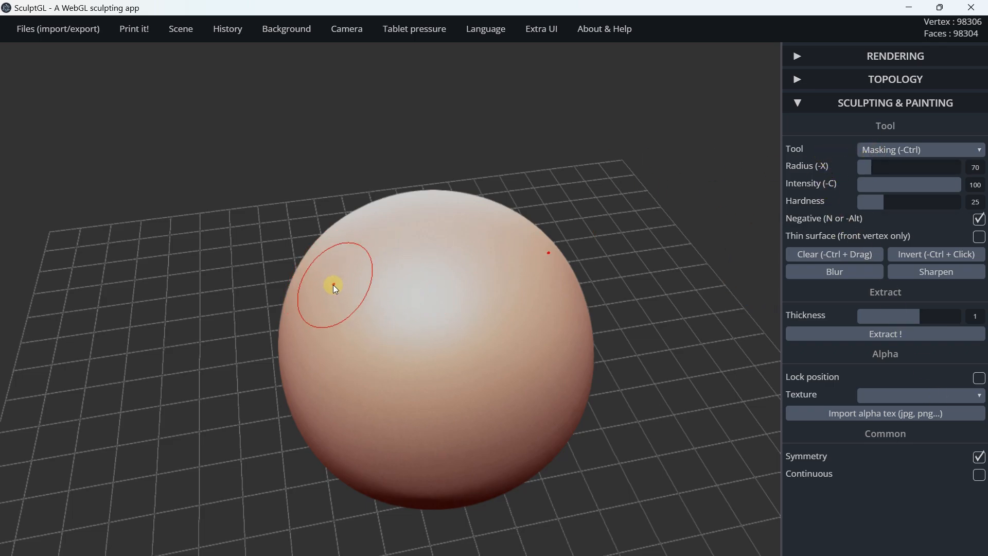
drag(872, 167, 869, 166)
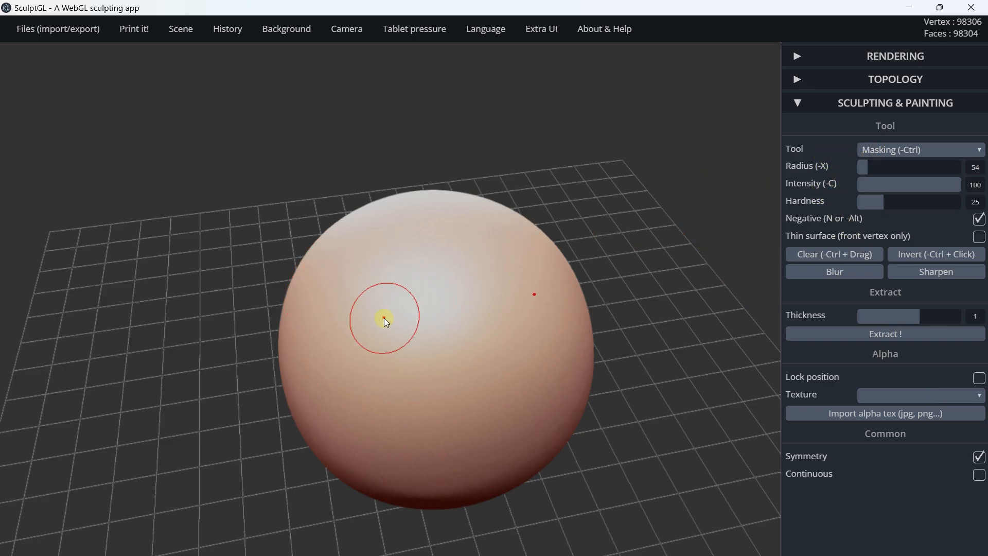
mouse_move(385, 322)
mouse_down()
mouse_move(371, 336)
mouse_move(390, 323)
mouse_move(348, 310)
mouse_move(370, 338)
mouse_move(393, 302)
mouse_move(352, 312)
mouse_move(353, 338)
mouse_move(370, 335)
mouse_move(362, 342)
mouse_move(363, 307)
mouse_up()
scroll(371, 304, down, 1)
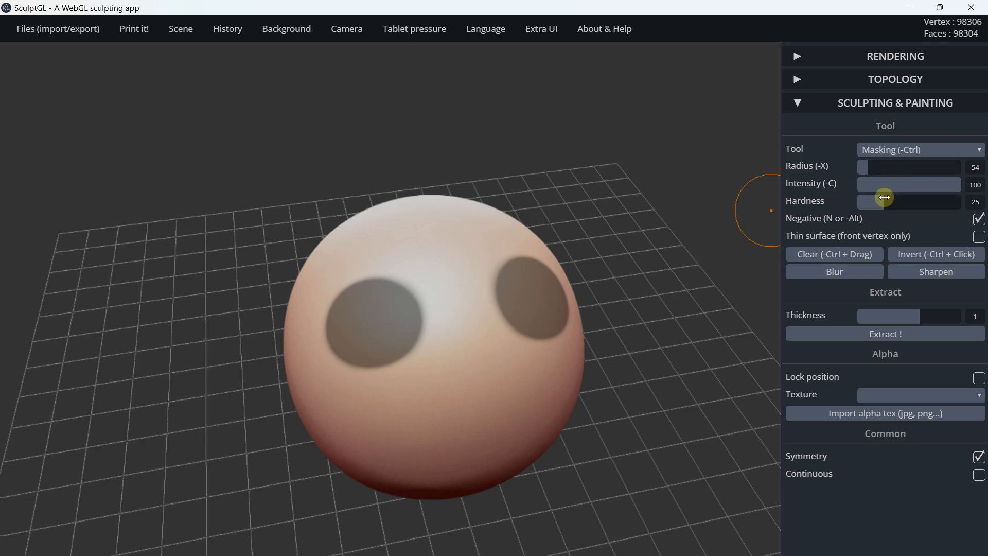
Step: Set the mask hardness to 51, then trim the patches' edges with Negative off and repaint them with Negative on
drag(884, 197, 910, 200)
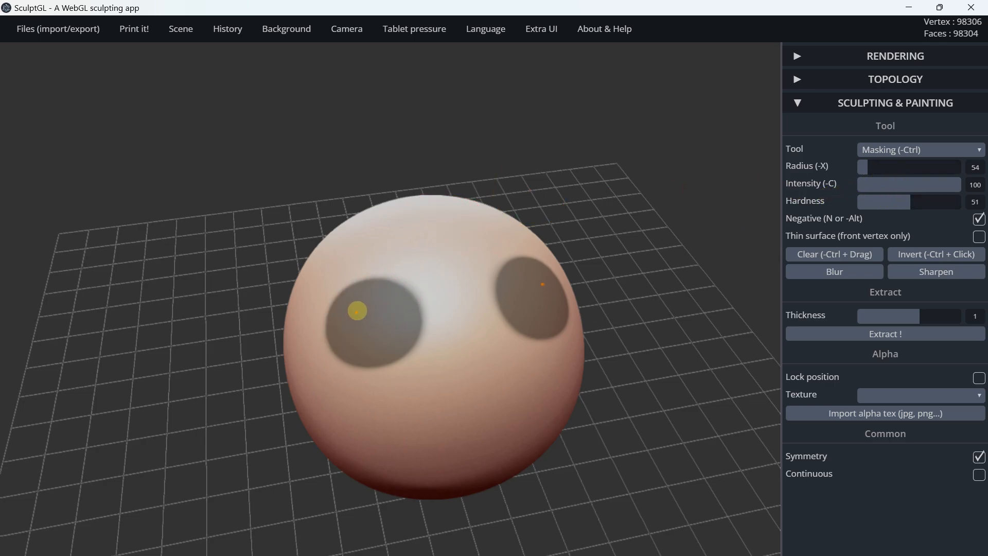
click(957, 220)
mouse_move(293, 300)
mouse_down()
mouse_move(316, 320)
mouse_move(337, 371)
mouse_move(406, 380)
mouse_move(428, 342)
mouse_up()
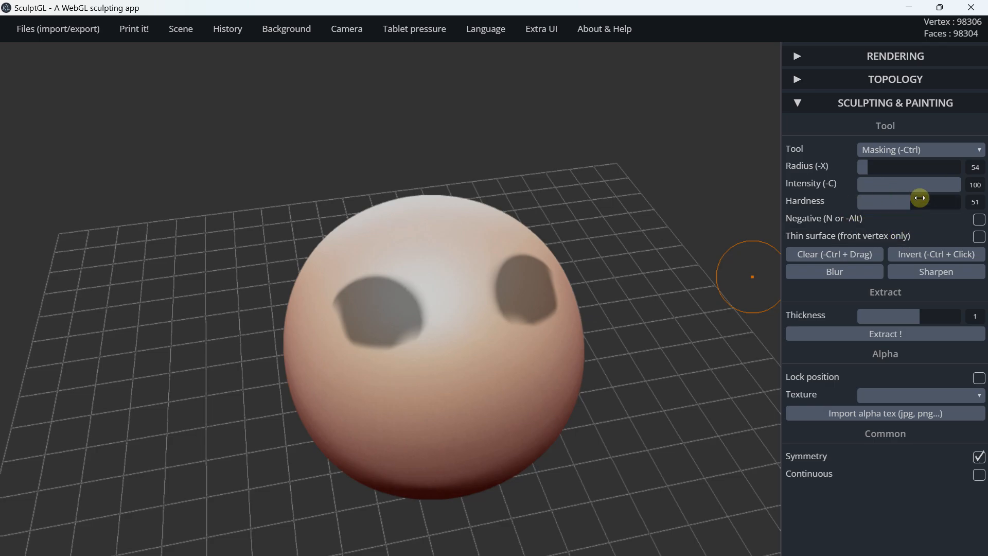
click(979, 219)
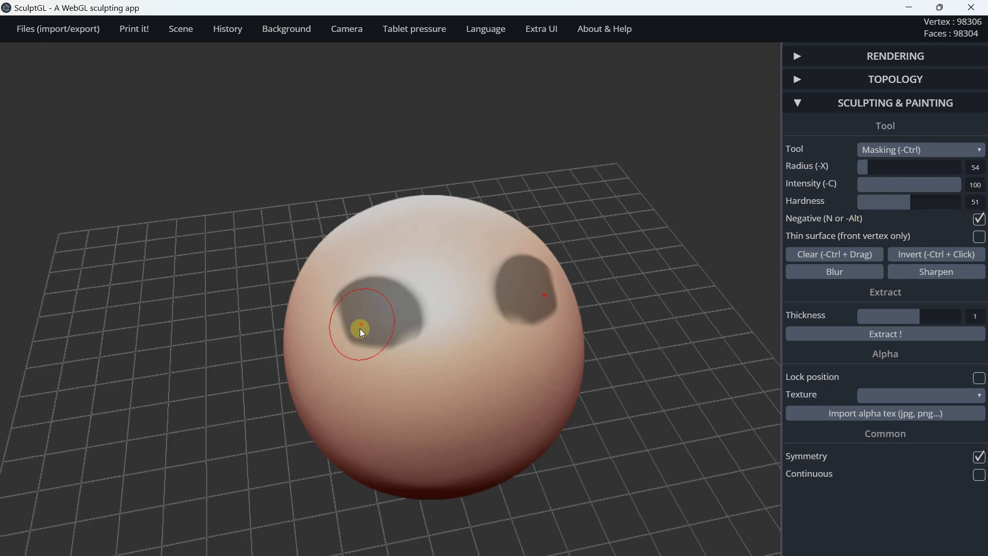
mouse_move(362, 334)
mouse_down()
mouse_move(376, 302)
mouse_move(391, 327)
mouse_move(359, 325)
mouse_move(353, 298)
mouse_move(353, 309)
mouse_up()
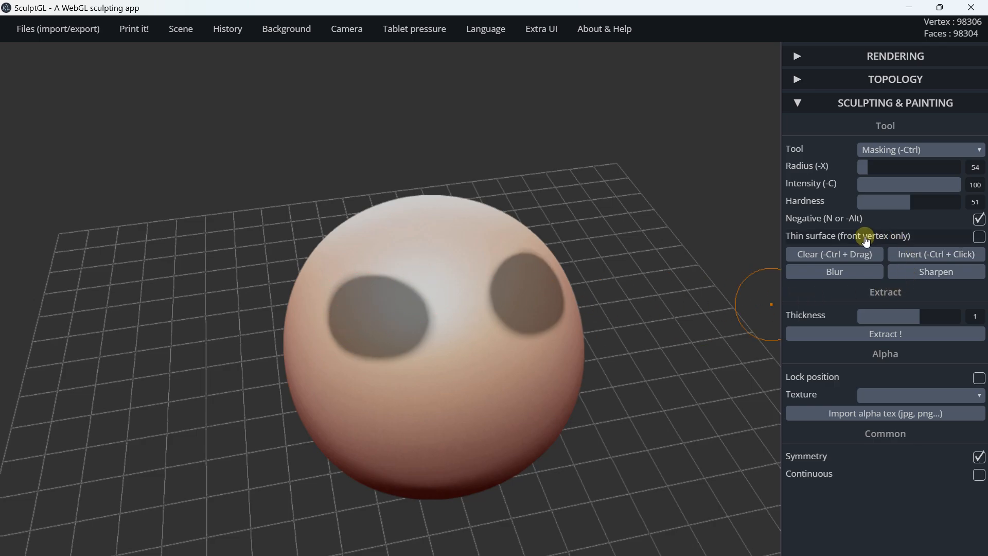
Step: Invert the mask repeatedly, ending with the two round patches masked
click(910, 257)
click(911, 258)
click(912, 257)
click(912, 258)
Step: Blur and sharpen the edges of the mask patches, finishing with a slight blur
click(830, 273)
click(830, 274)
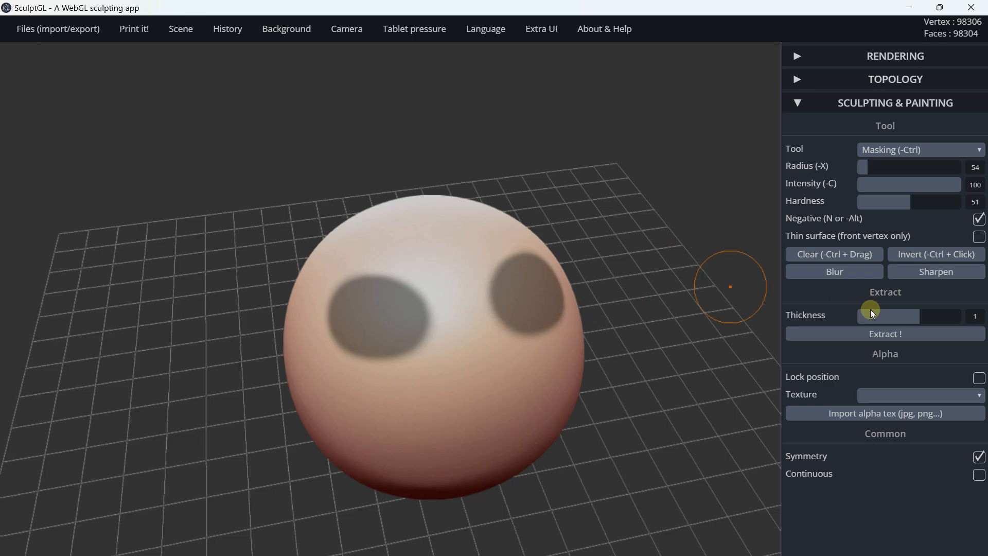
click(949, 275)
click(948, 275)
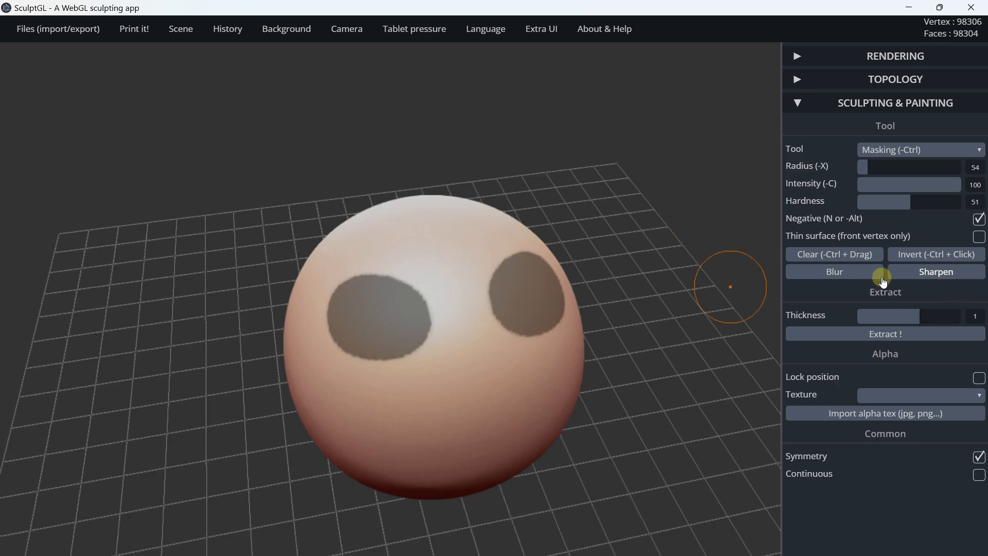
click(880, 276)
click(880, 275)
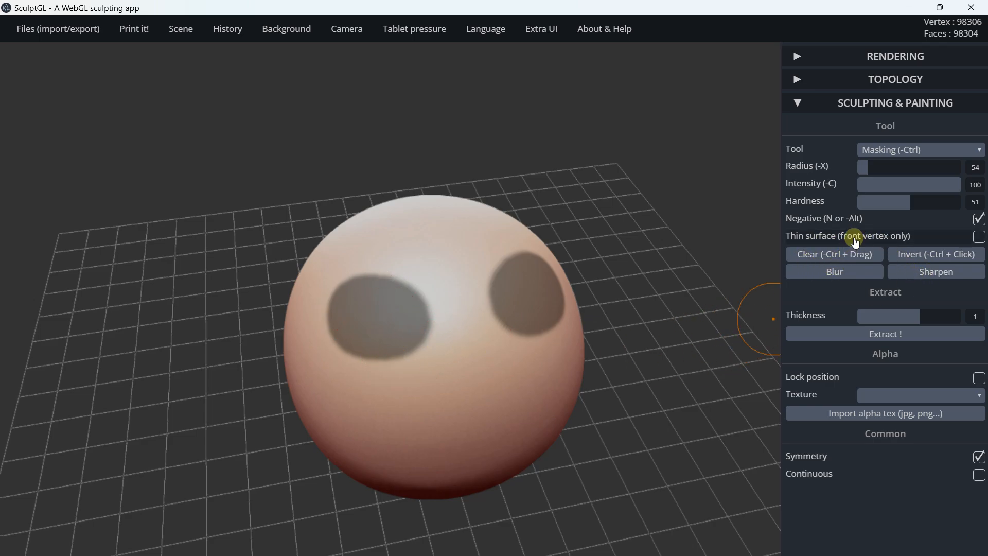
Step: Sculpt a raised rim around the masked patches using the Brush tool with radius 60 and intensity 58
click(872, 149)
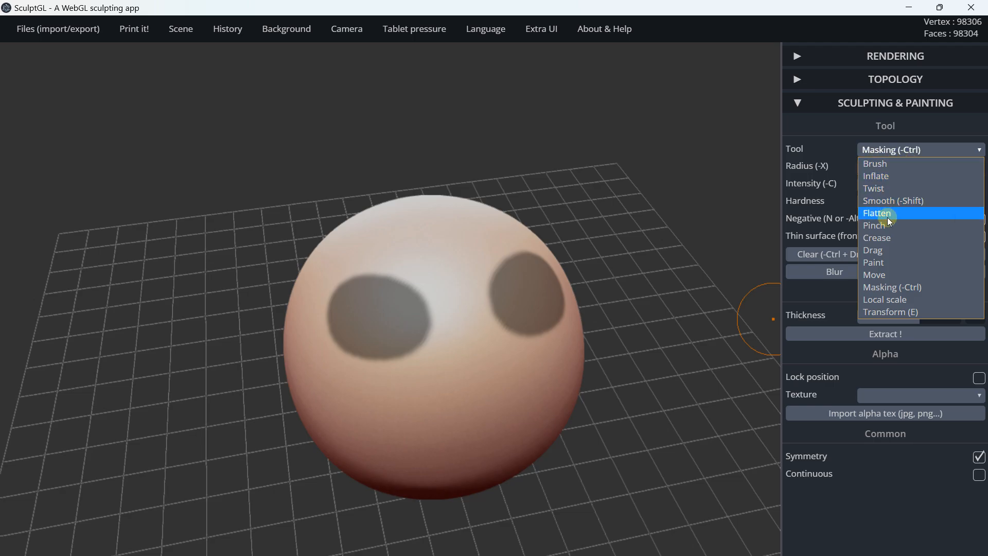
click(875, 164)
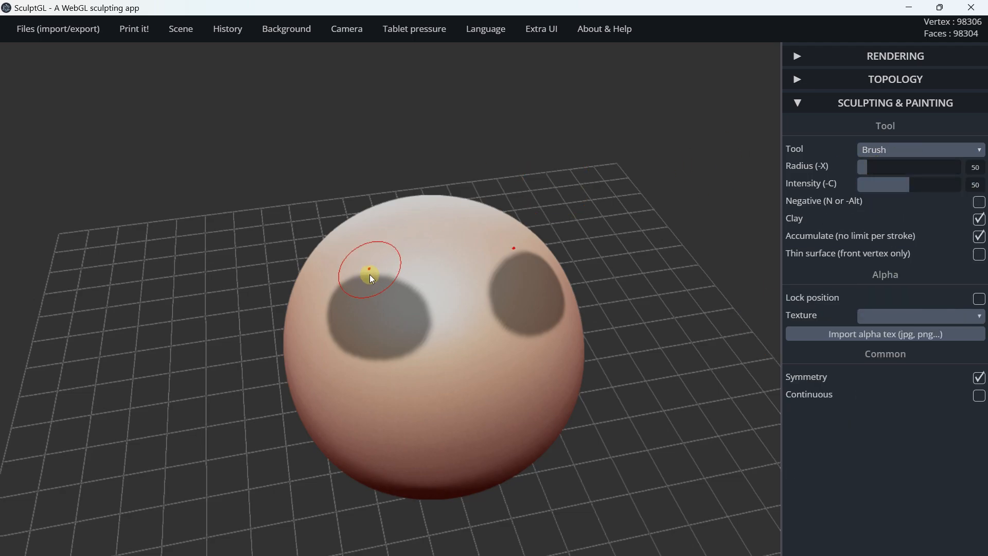
scroll(350, 279, up, 4)
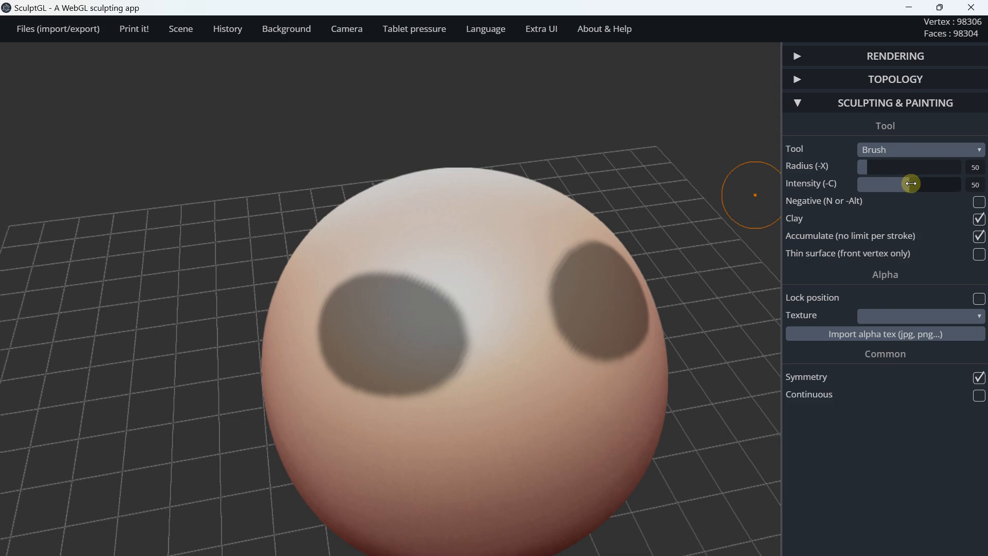
drag(908, 184, 918, 184)
click(869, 170)
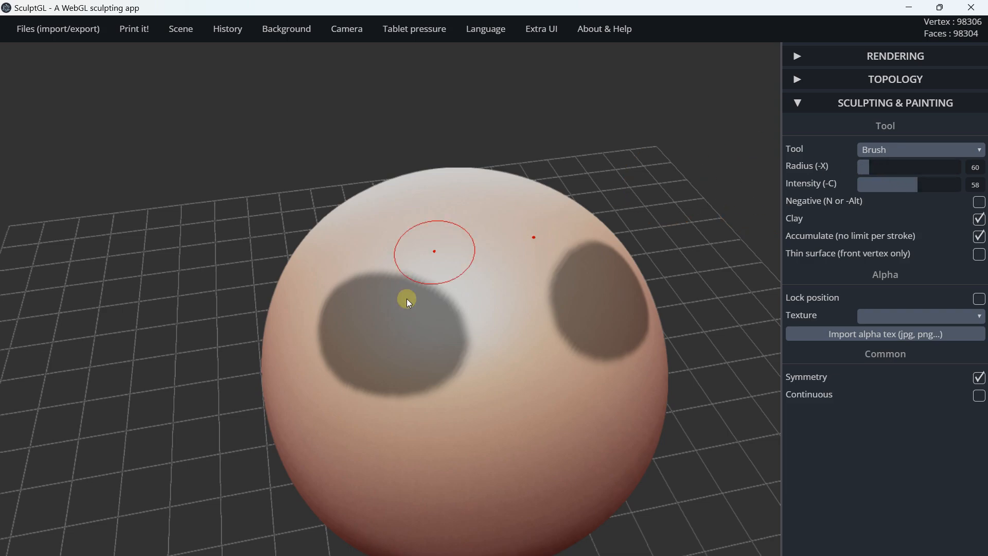
mouse_move(376, 318)
mouse_down()
mouse_move(386, 269)
mouse_move(377, 269)
mouse_move(444, 286)
mouse_move(388, 271)
mouse_move(326, 294)
mouse_move(325, 340)
mouse_move(347, 382)
mouse_move(386, 399)
mouse_move(442, 381)
mouse_move(453, 353)
mouse_move(441, 307)
mouse_move(348, 273)
mouse_move(315, 324)
mouse_move(335, 386)
mouse_move(399, 397)
mouse_move(446, 353)
mouse_move(429, 285)
mouse_move(366, 267)
mouse_move(315, 311)
mouse_move(335, 388)
mouse_move(376, 385)
mouse_up()
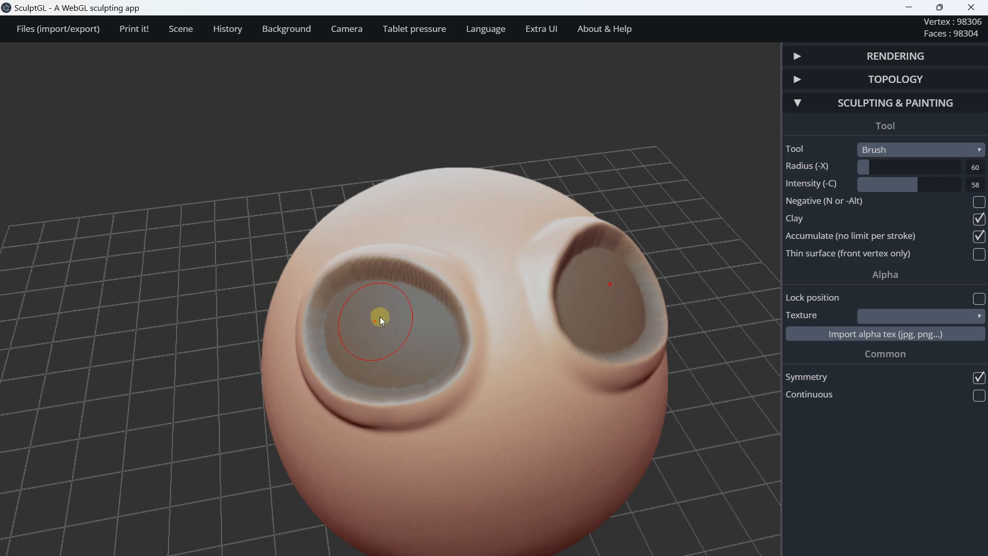
Step: Build up the rims around the masked eye sockets further with more Brush strokes along their edges
scroll(389, 295, down, 2)
right_drag(392, 294, 474, 273)
scroll(387, 360, up, 1)
scroll(387, 360, up, 1)
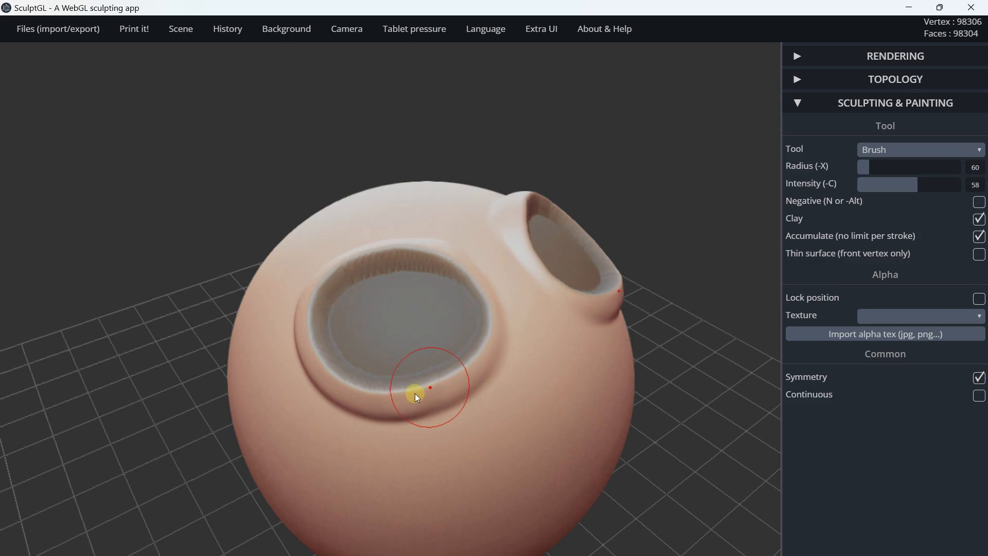
mouse_move(340, 395)
mouse_down()
mouse_move(463, 405)
mouse_move(477, 355)
mouse_move(456, 274)
mouse_move(400, 256)
mouse_move(329, 282)
mouse_move(322, 346)
mouse_move(367, 382)
mouse_move(455, 355)
mouse_move(454, 274)
mouse_move(322, 273)
mouse_move(296, 354)
mouse_move(333, 390)
mouse_move(419, 377)
mouse_move(461, 307)
mouse_move(410, 252)
mouse_move(329, 269)
mouse_move(324, 299)
mouse_up()
scroll(444, 256, down, 3)
mouse_move(487, 288)
right_down()
mouse_move(347, 295)
mouse_move(285, 258)
mouse_move(417, 271)
mouse_move(346, 281)
right_up()
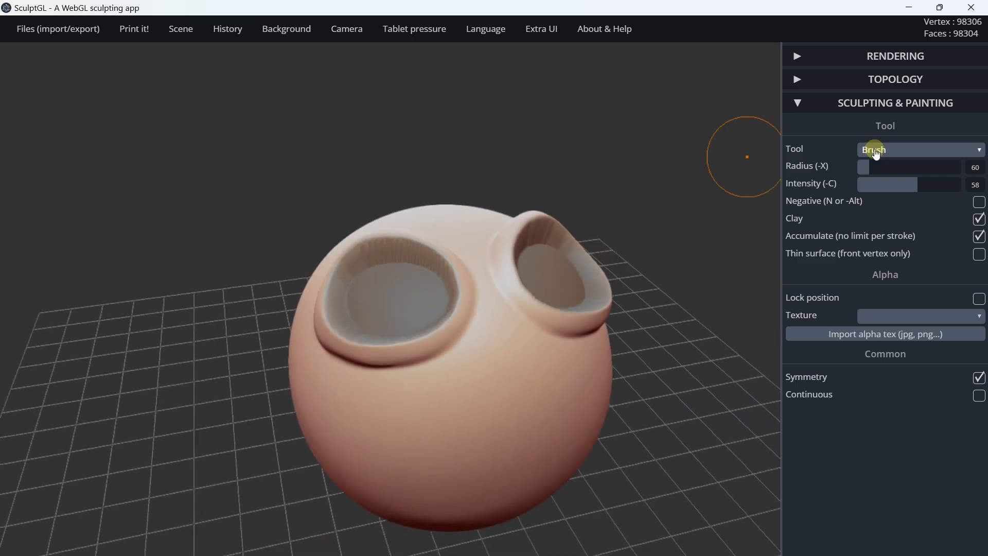
Step: Clear the mask from the sphere with the Masking tool
click(897, 150)
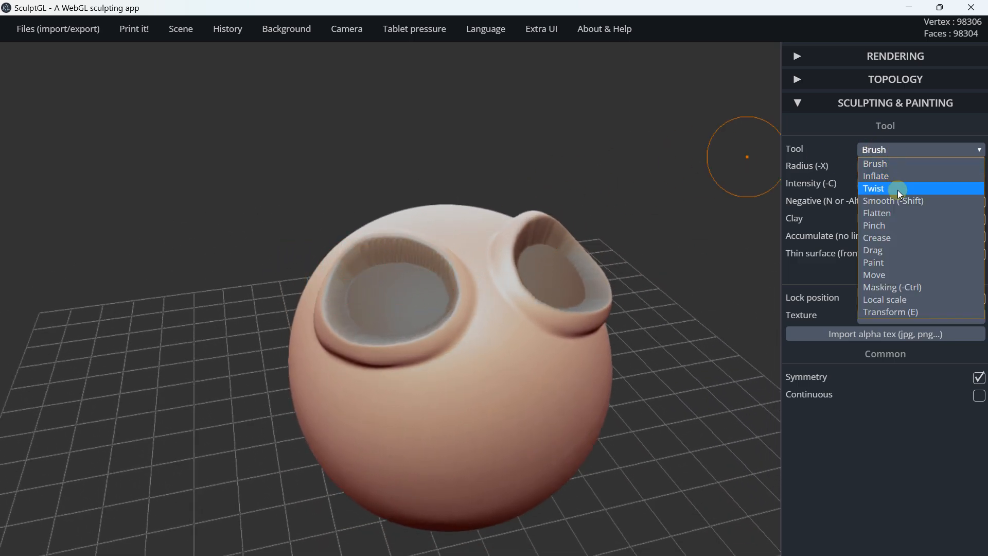
click(901, 287)
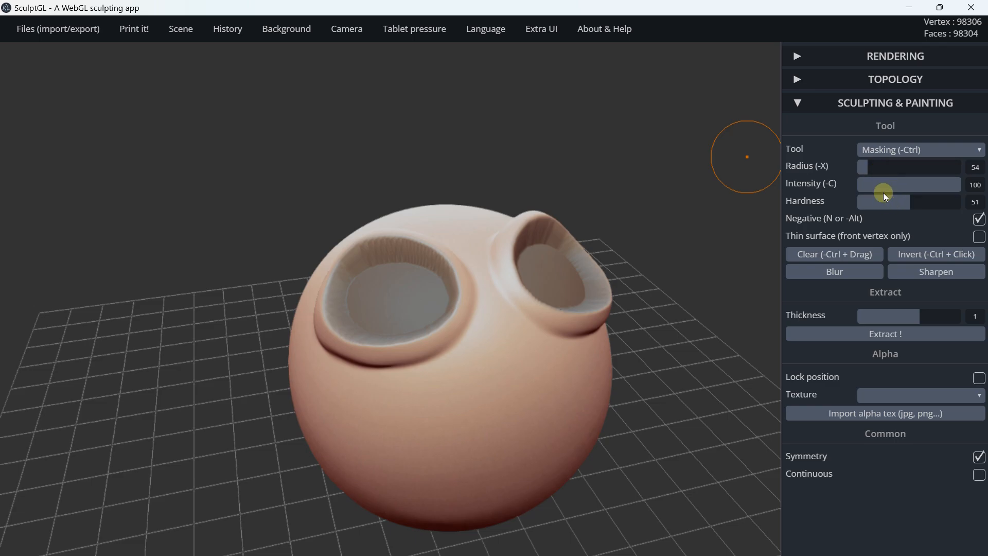
click(834, 256)
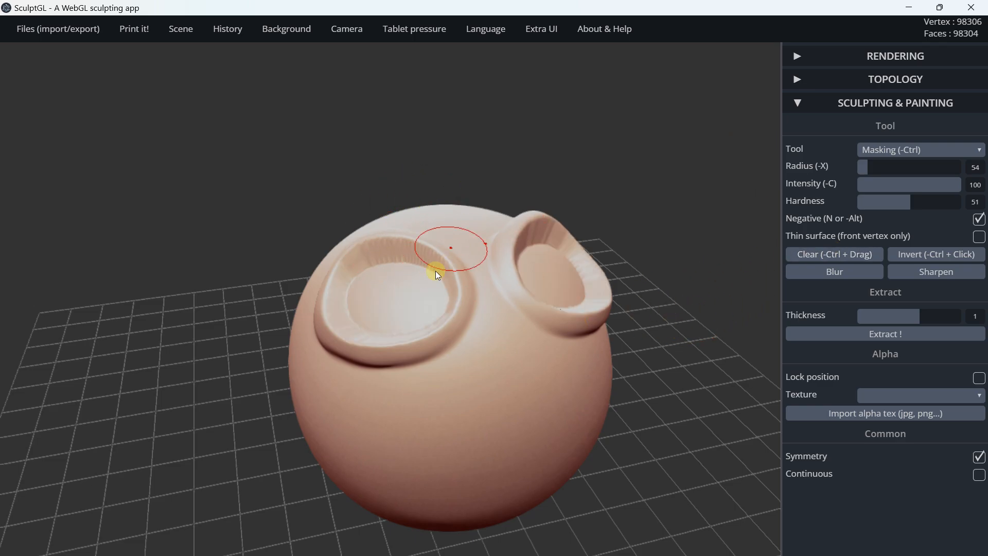
Step: Raise a small round bump in the center of each eye socket with the Brush tool
click(890, 151)
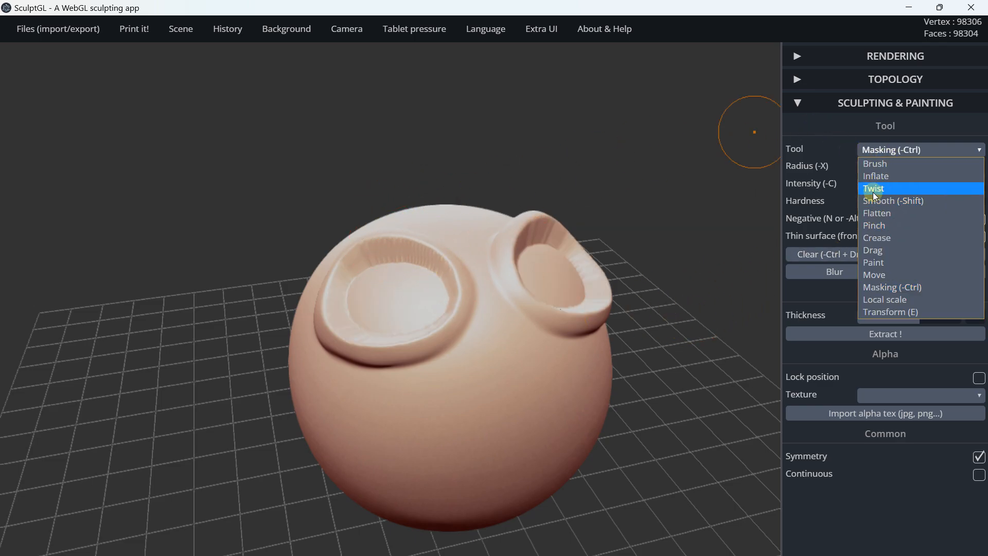
click(875, 163)
scroll(384, 297, up, 6)
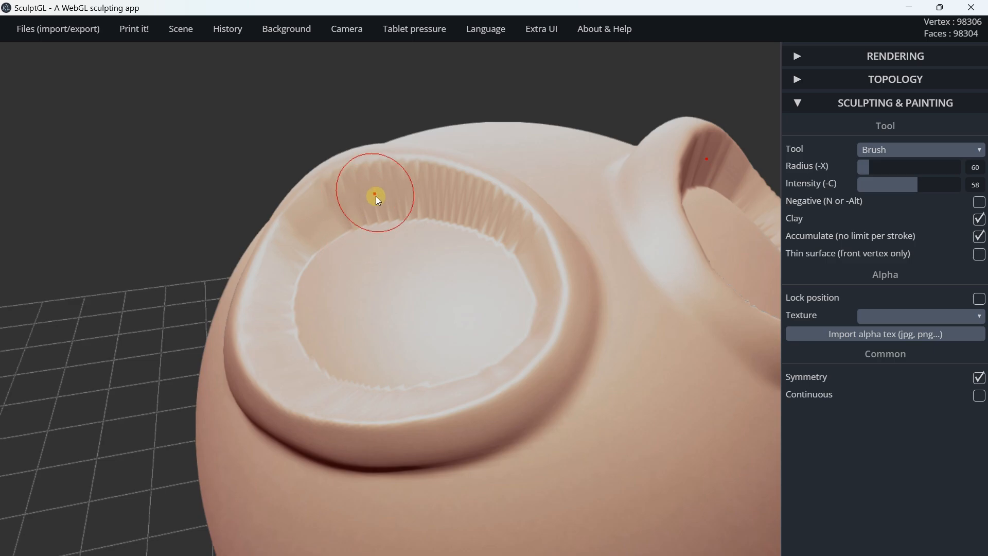
mouse_move(393, 292)
mouse_down()
mouse_move(412, 288)
mouse_move(384, 278)
mouse_move(377, 286)
mouse_up()
scroll(391, 286, down, 6)
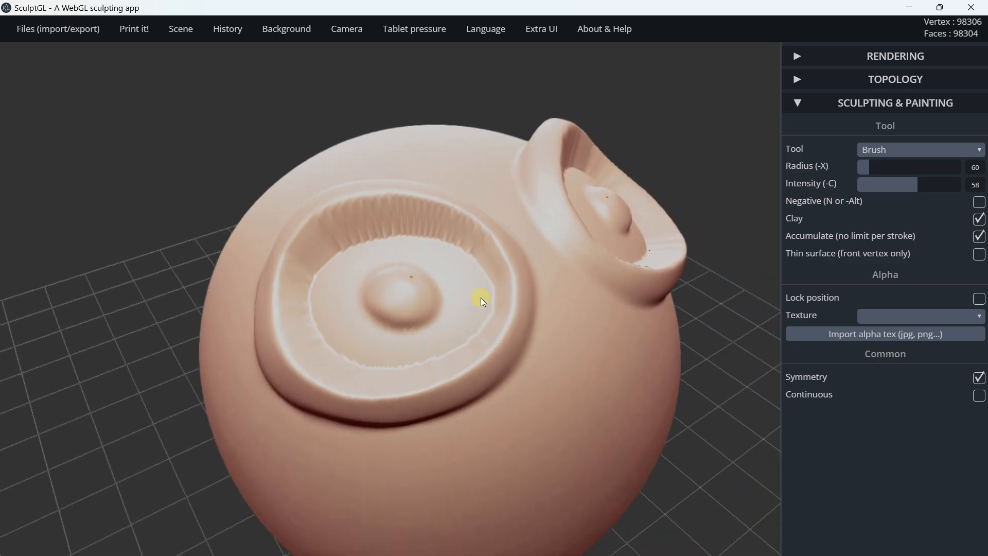
Step: Smooth the ridged inner walls and rims of the eye sockets with the Smooth tool
right_drag(481, 298, 397, 249)
click(921, 150)
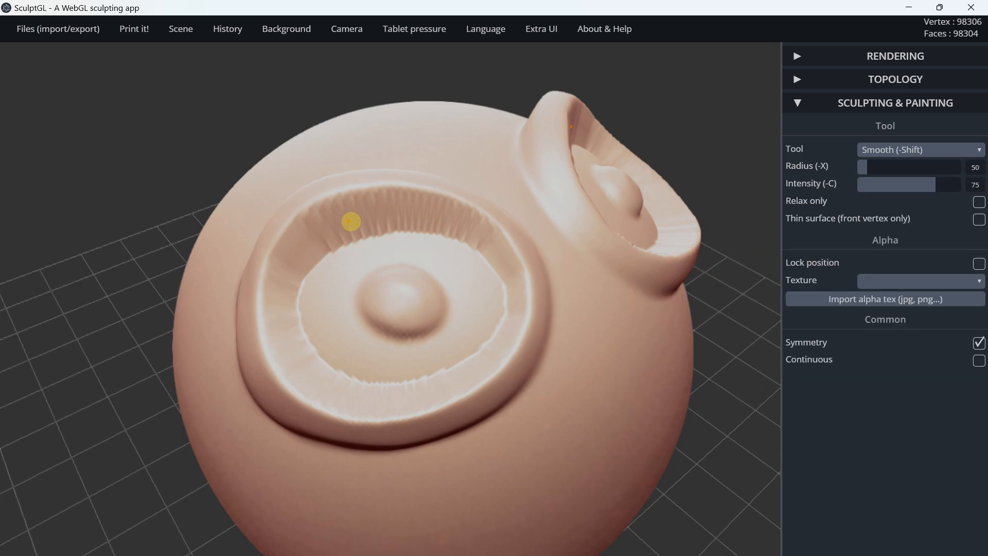
mouse_move(351, 222)
mouse_down()
mouse_move(474, 242)
mouse_move(369, 225)
mouse_move(305, 291)
mouse_move(353, 375)
mouse_move(498, 331)
mouse_move(446, 219)
mouse_move(331, 211)
mouse_move(281, 357)
mouse_move(349, 403)
mouse_move(503, 371)
mouse_move(520, 274)
mouse_up()
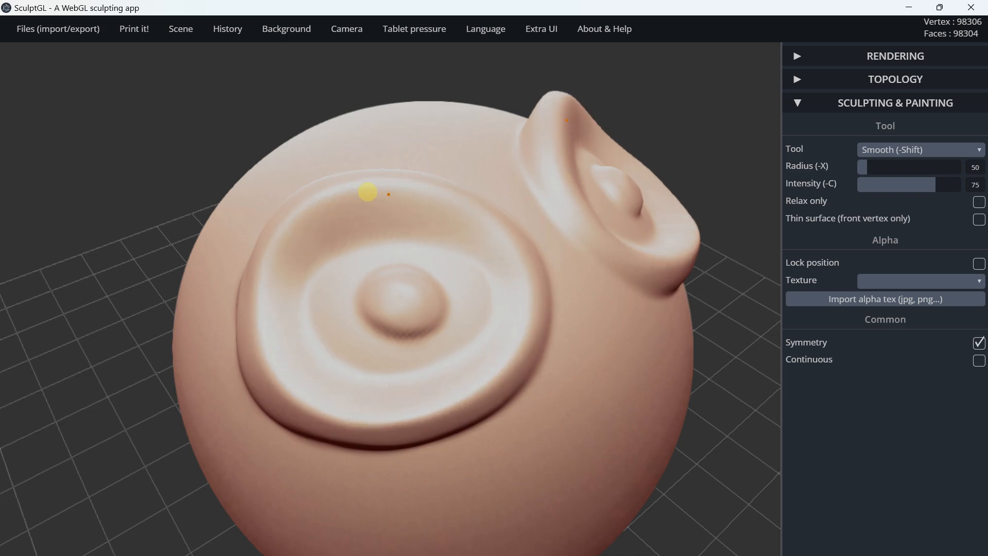
mouse_move(268, 379)
mouse_down()
mouse_move(302, 433)
mouse_move(379, 441)
mouse_move(470, 412)
mouse_move(519, 379)
mouse_up()
scroll(505, 290, down, 5)
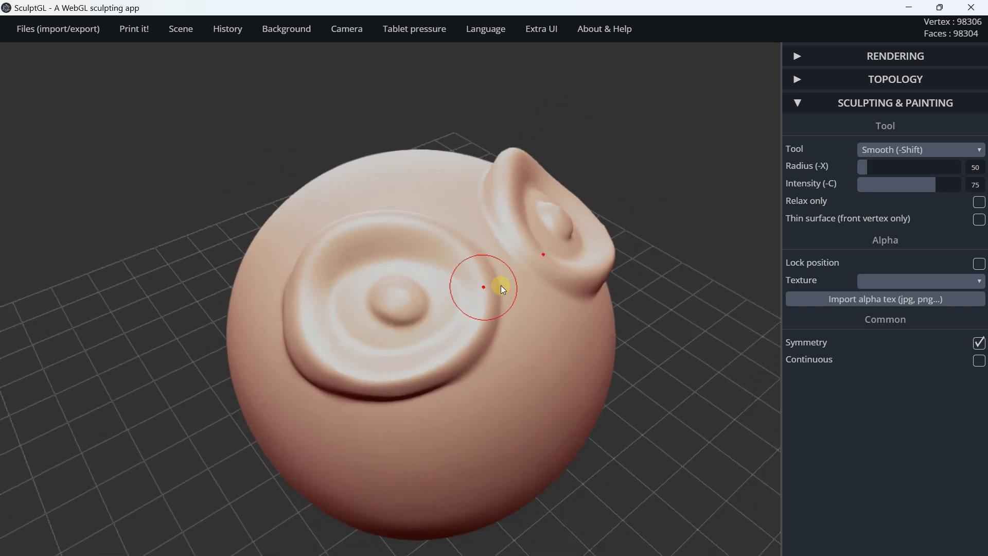
right_drag(490, 268, 426, 225)
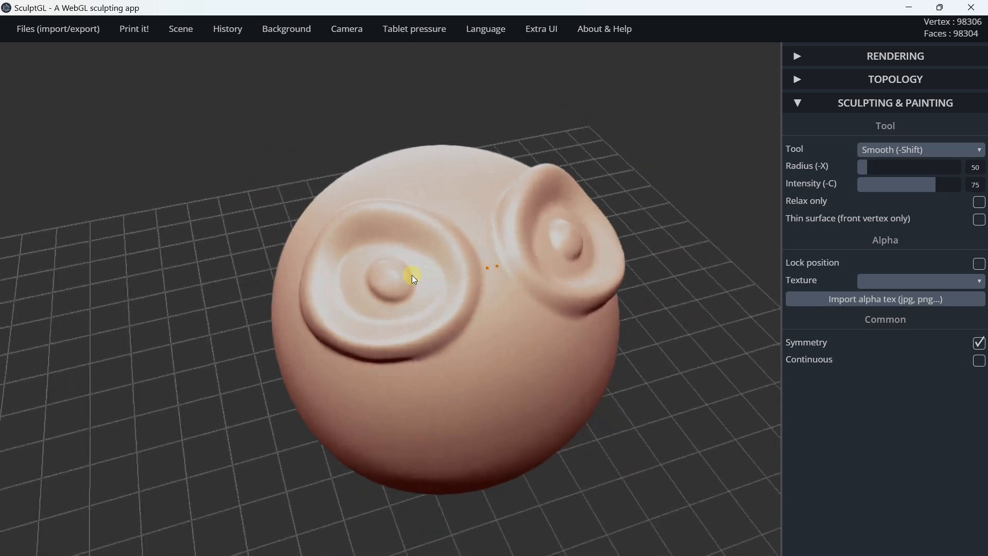
scroll(387, 240, down, 3)
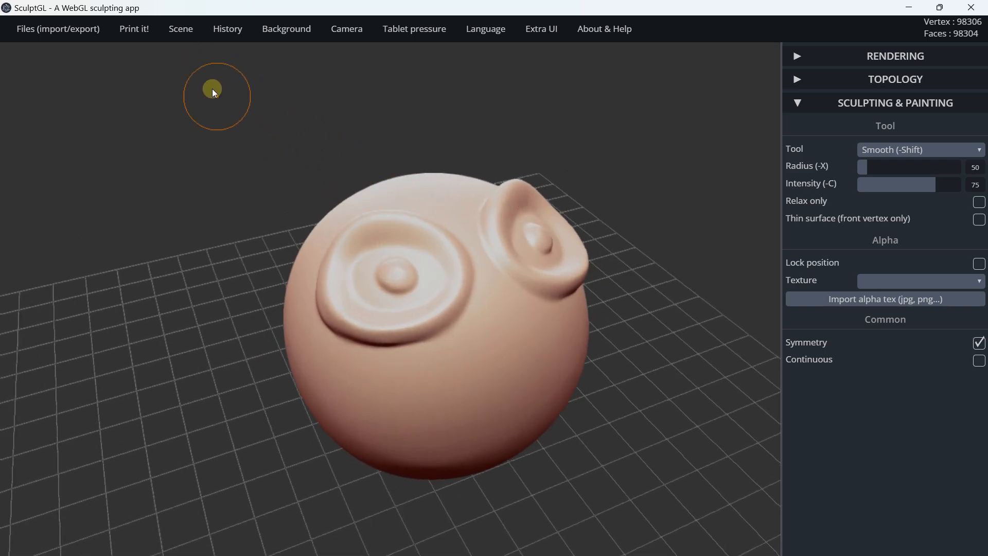
Step: Delete the sculpted sphere and add a cube to the emptied scene
mouse_move(180, 32)
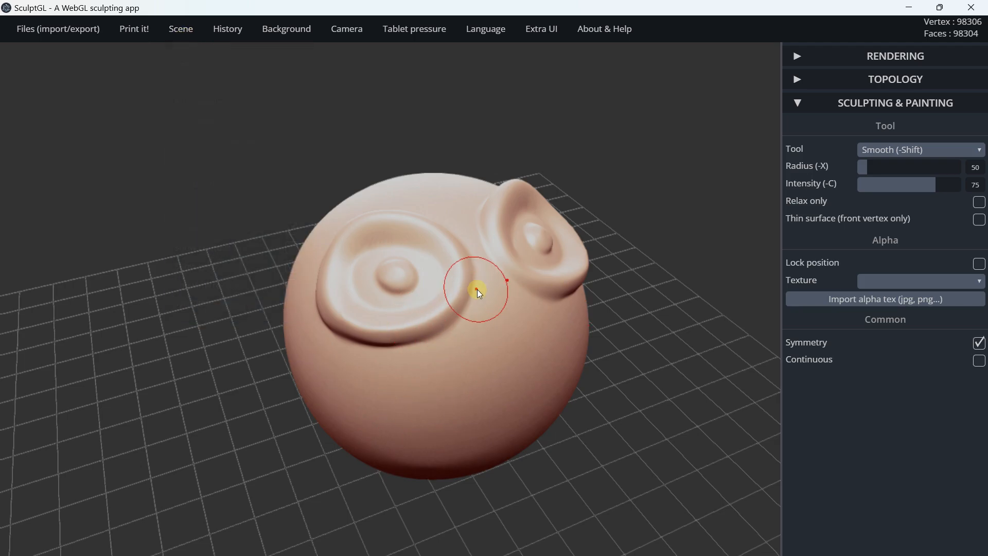
key(Delete)
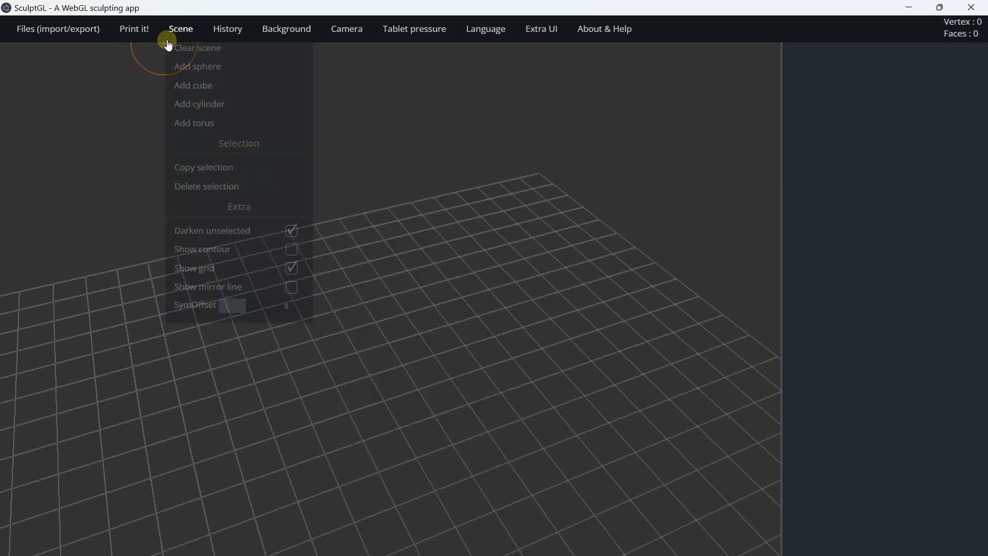
scroll(429, 338, down, 8)
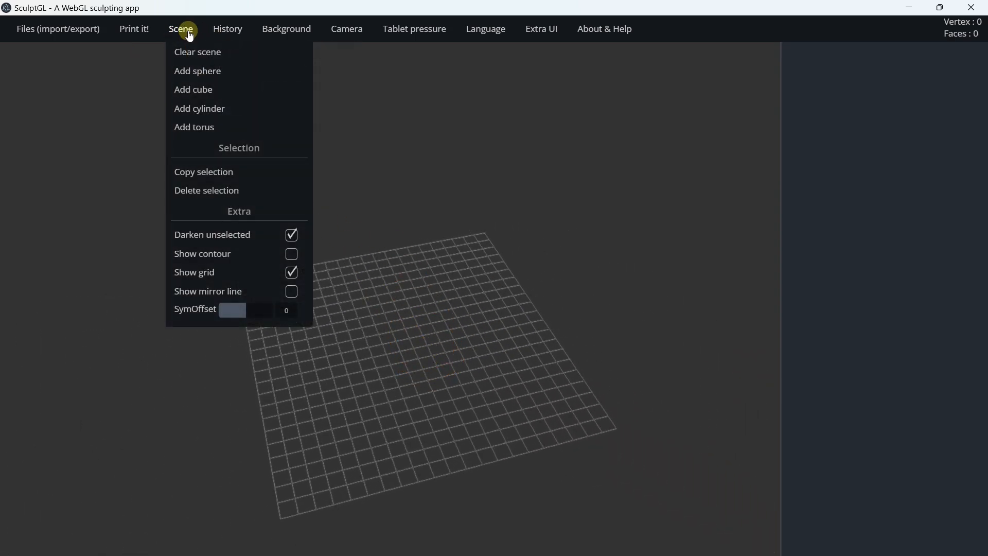
click(203, 97)
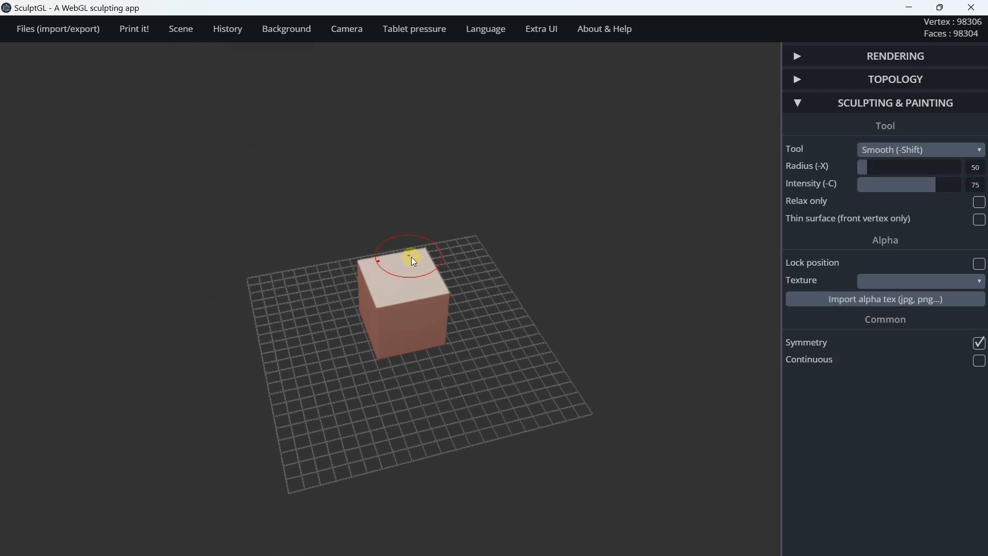
Step: Reshape the cube into a wide, flat square slab with the Transform tool
click(914, 150)
click(898, 311)
scroll(364, 271, up, 2)
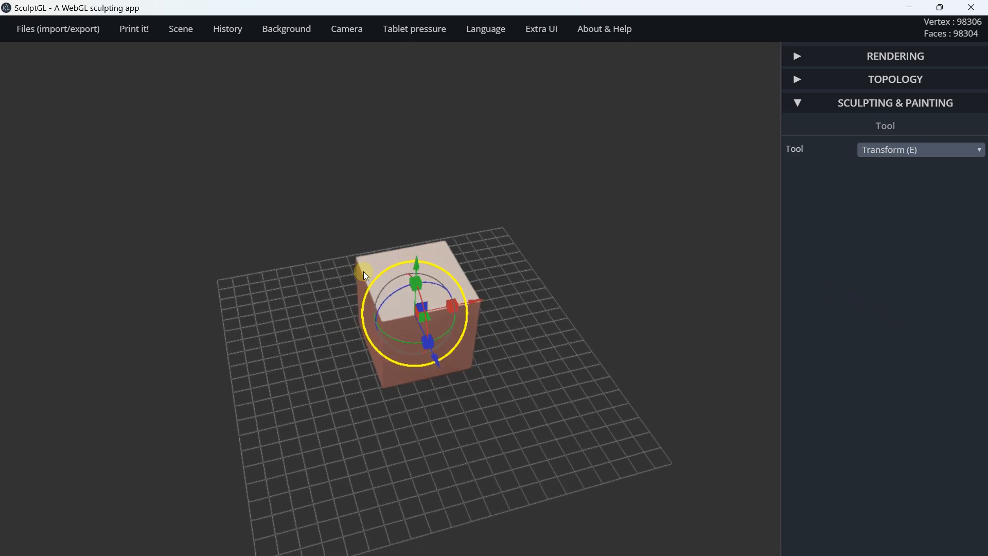
scroll(363, 271, up, 3)
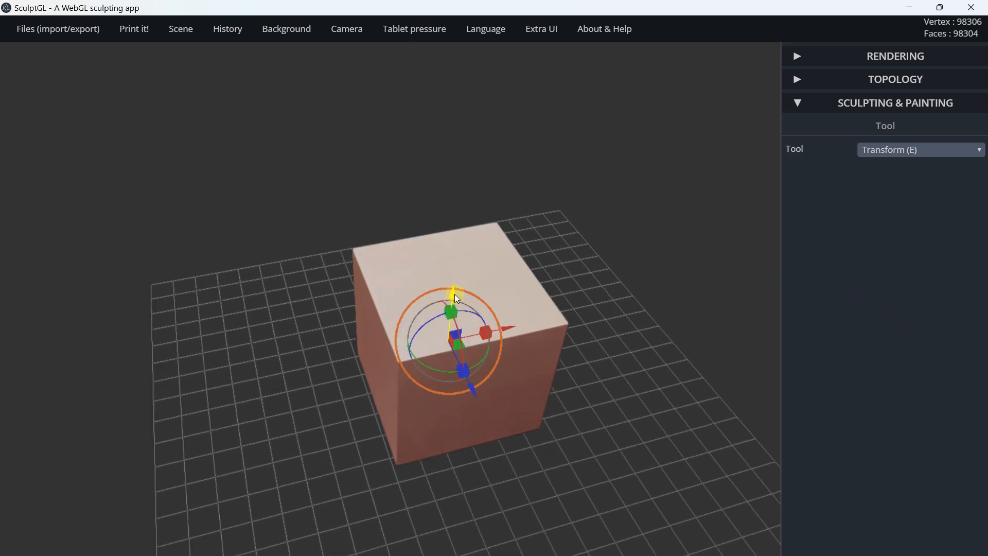
drag(451, 309, 533, 290)
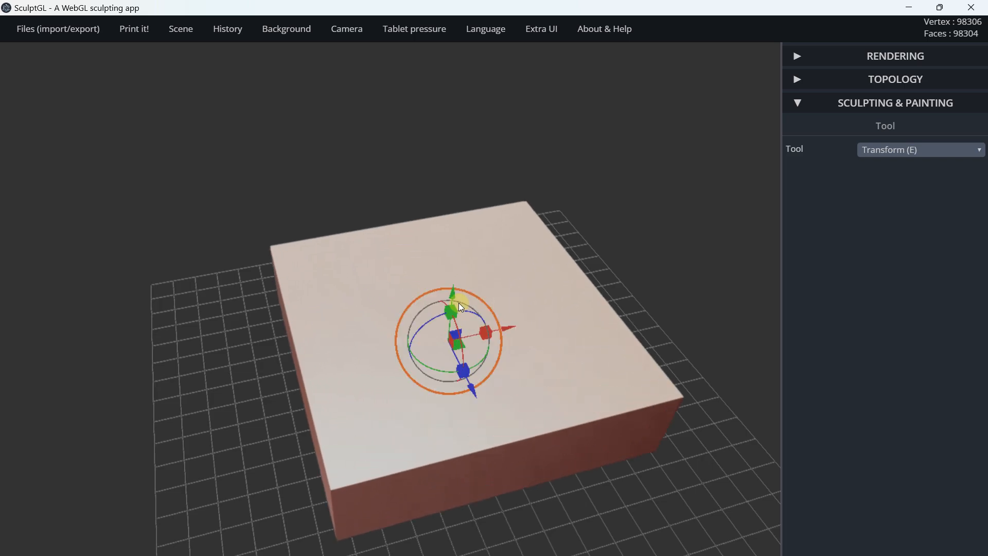
drag(453, 304, 476, 298)
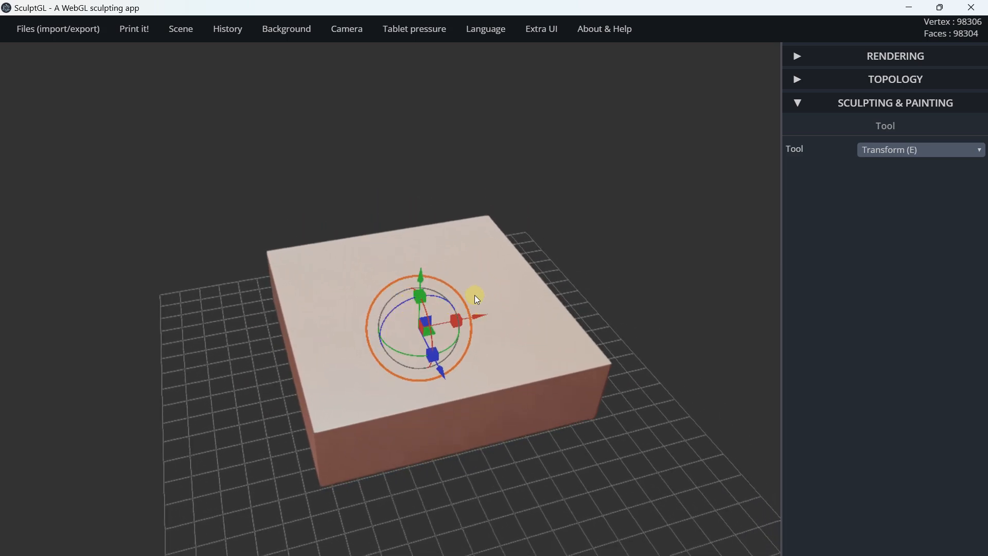
Step: Activate the Masking tool and view the slab's upper face from the Top camera view
click(904, 151)
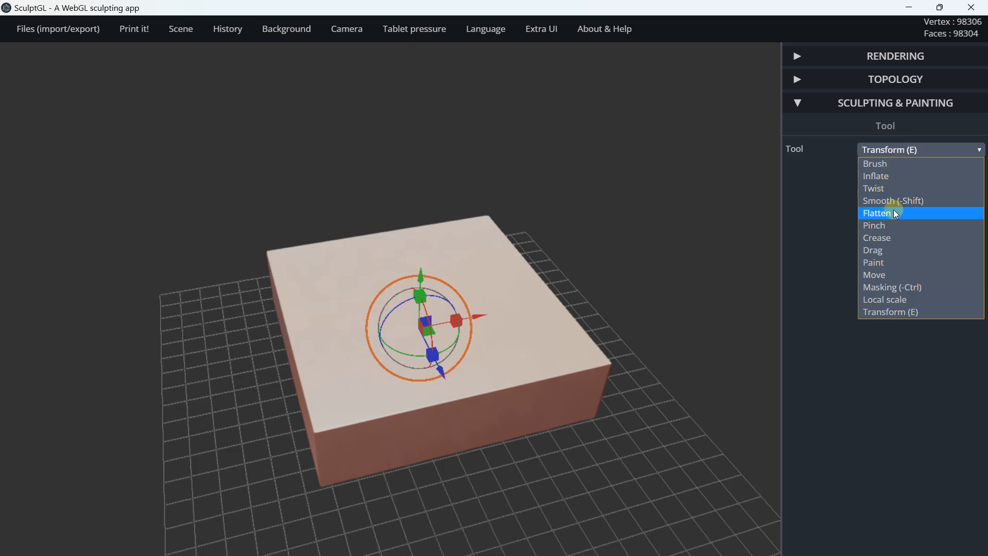
click(883, 286)
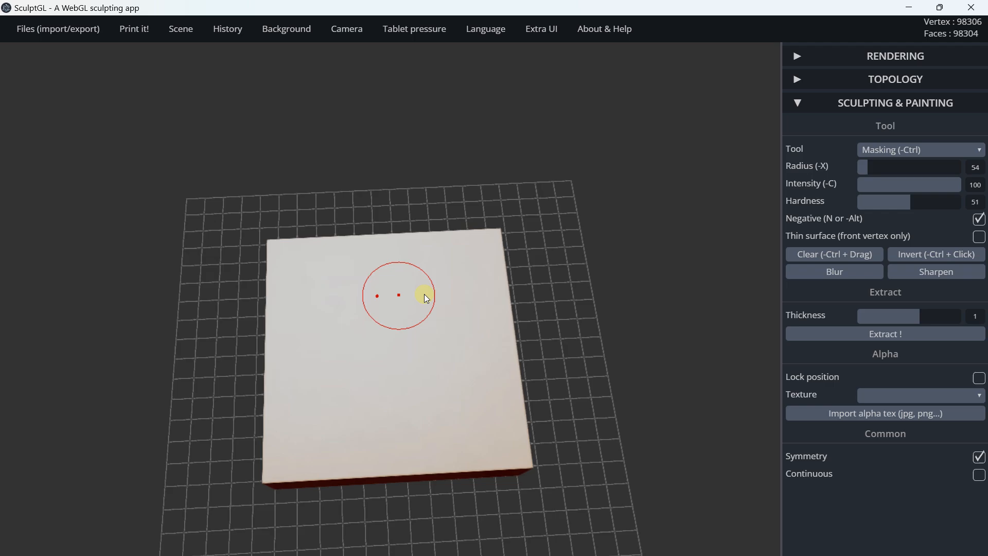
mouse_move(431, 328)
right_down()
mouse_move(447, 333)
mouse_move(458, 286)
right_up()
middle_drag(457, 285, 482, 273)
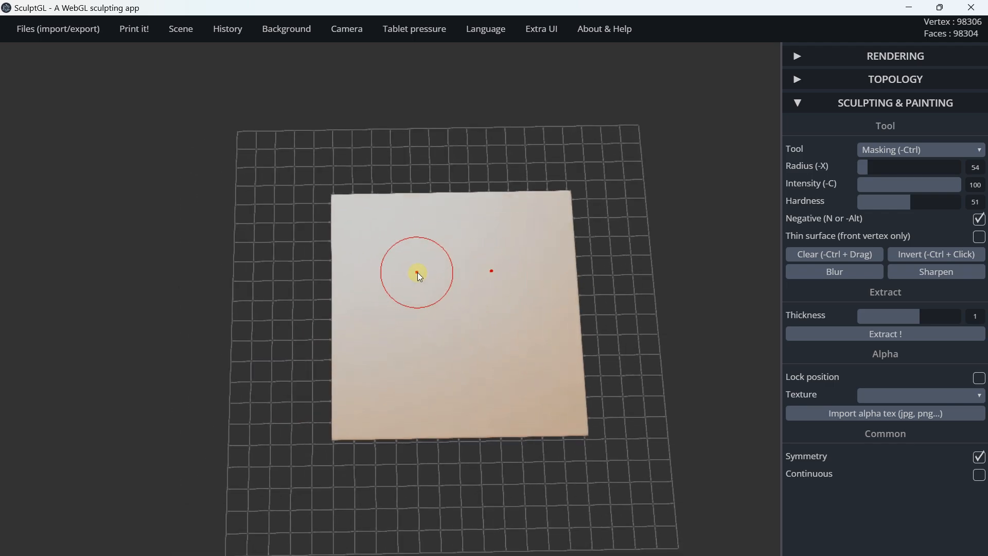
key(t)
right_drag(456, 209, 461, 128)
middle_drag(461, 128, 449, 354)
right_drag(484, 225, 478, 239)
middle_drag(465, 164, 469, 266)
mouse_move(353, 31)
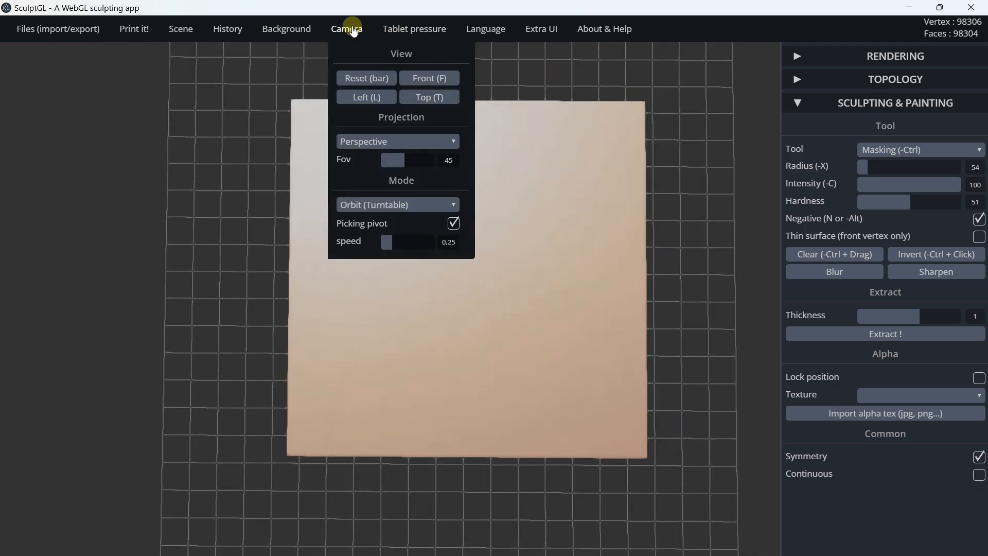
click(432, 96)
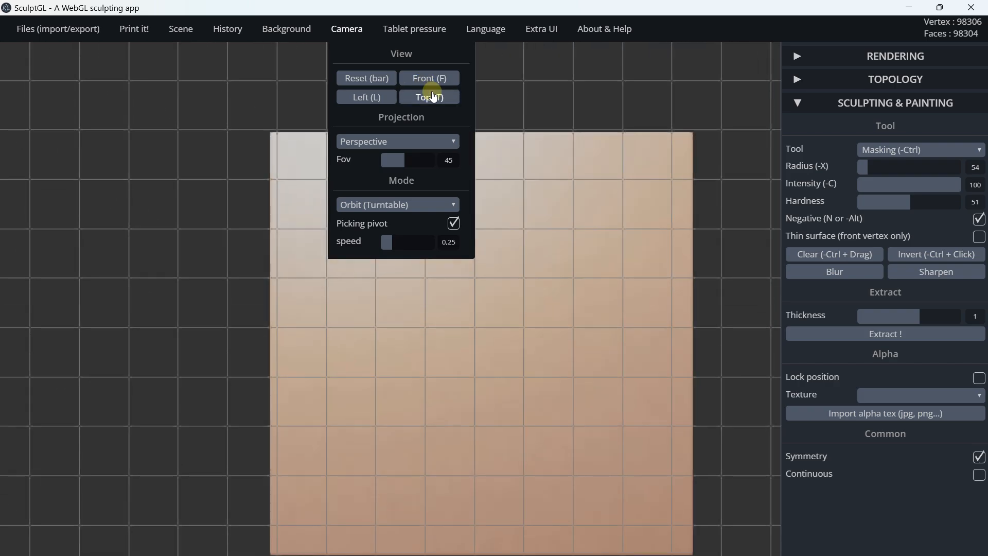
right_drag(532, 169, 448, 161)
Step: Paint a symmetrical rounded-rectangle mask over the center of the slab's upper face
mouse_move(348, 36)
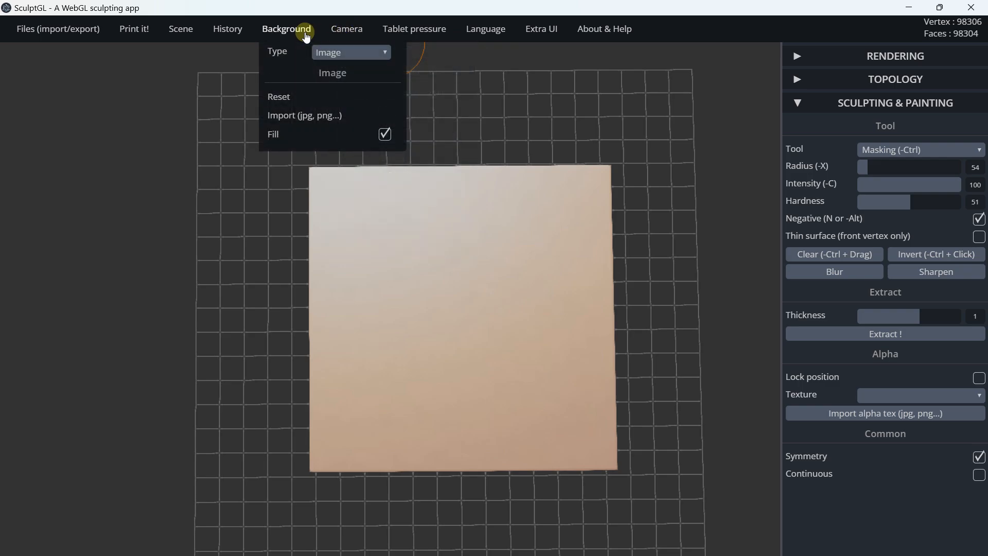
mouse_move(243, 40)
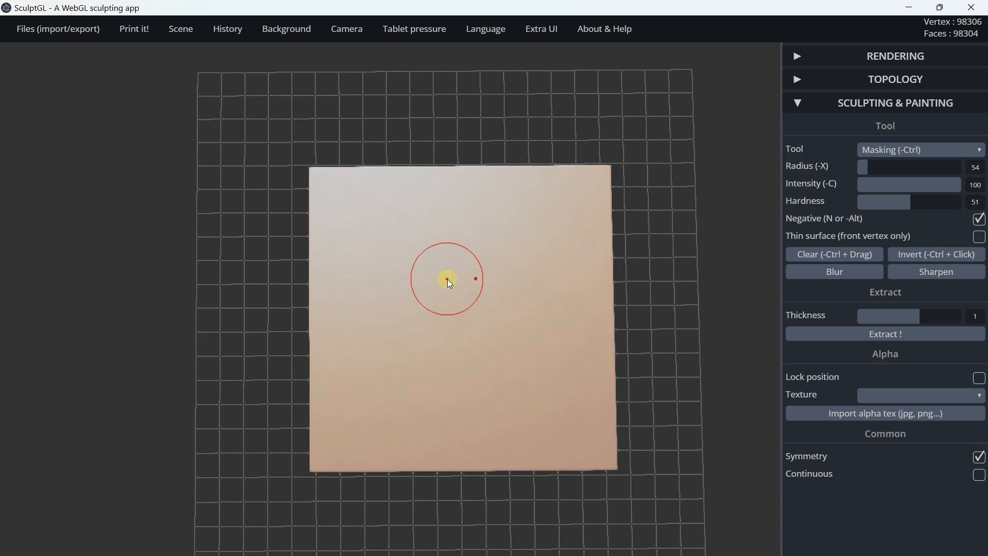
mouse_move(449, 276)
mouse_down()
mouse_move(492, 276)
mouse_move(491, 357)
mouse_move(466, 365)
mouse_up()
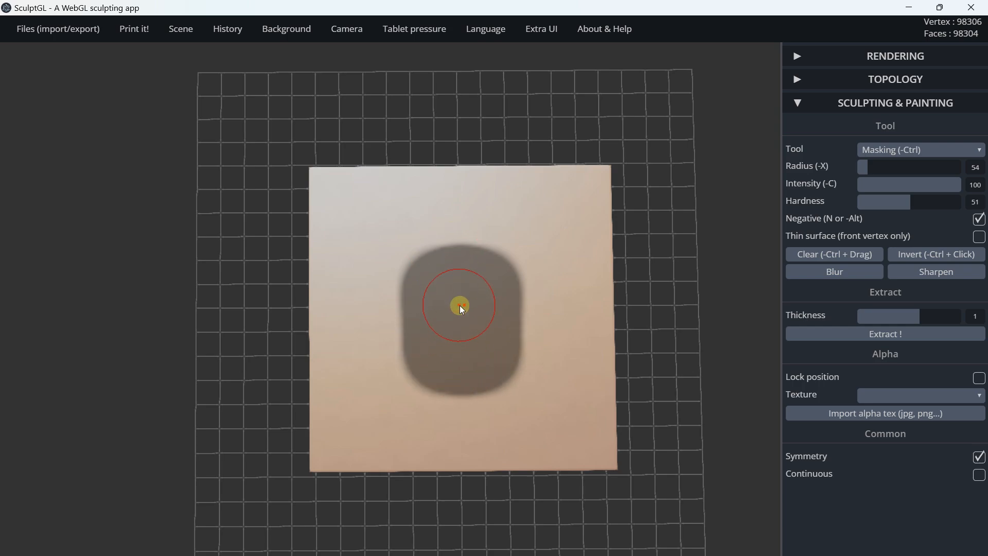
mouse_move(439, 273)
mouse_down()
mouse_move(501, 274)
mouse_move(502, 381)
mouse_move(463, 373)
mouse_move(477, 382)
mouse_up()
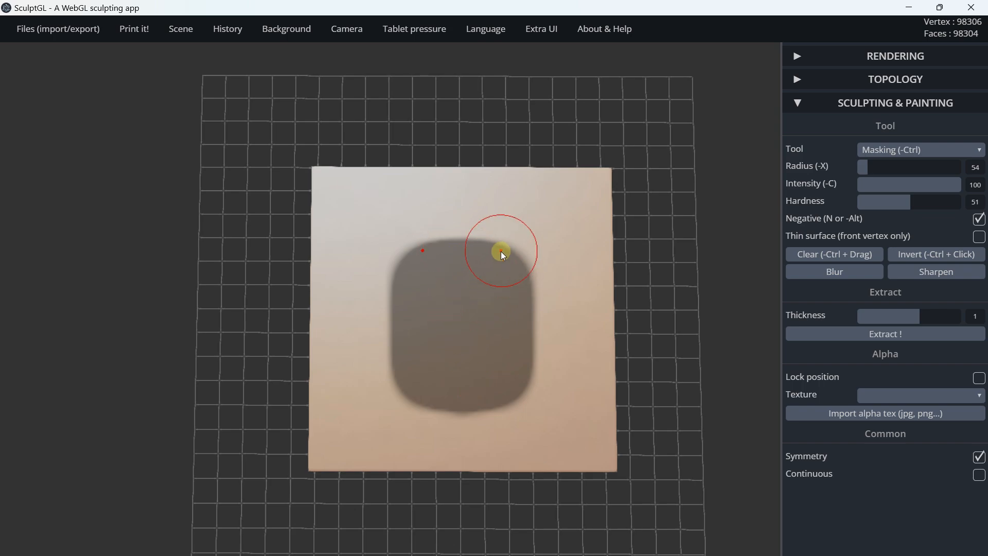
Step: Extract the masked area of the slab at thickness 1 and set the extraction thickness to 4.12
click(880, 335)
right_drag(485, 302, 455, 230)
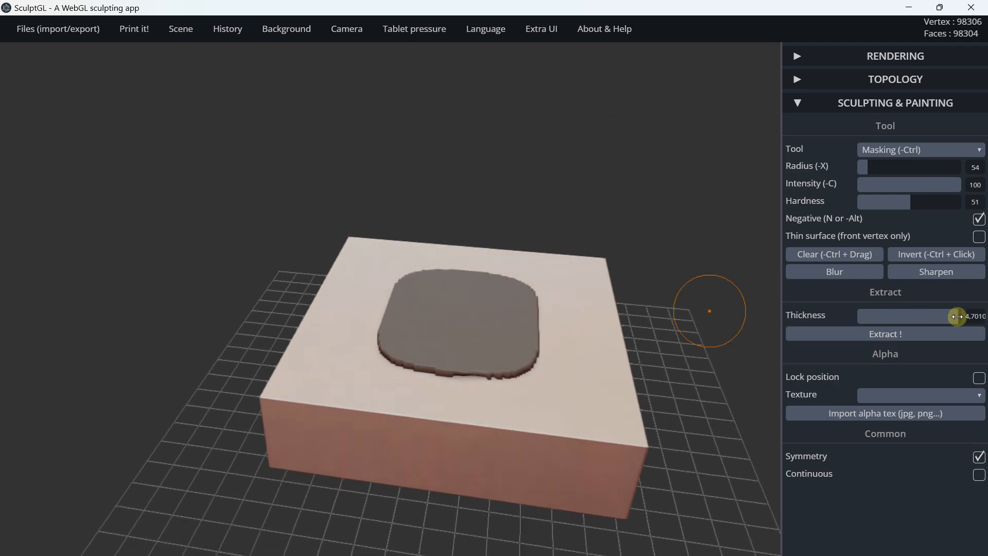
drag(952, 318, 952, 318)
mouse_move(519, 273)
right_down()
mouse_move(435, 243)
mouse_move(447, 286)
mouse_move(403, 310)
mouse_move(414, 318)
mouse_move(408, 276)
mouse_move(429, 309)
mouse_move(453, 242)
mouse_move(468, 303)
mouse_move(466, 294)
right_up()
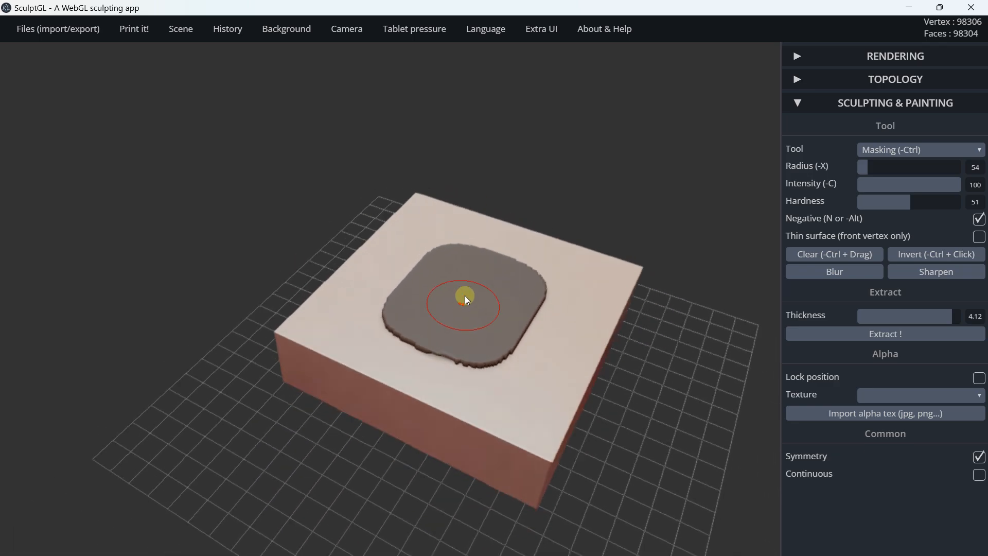
Step: Raise the unmasked part of the slab around the masked center with the Transform tool, and lower it again
click(927, 150)
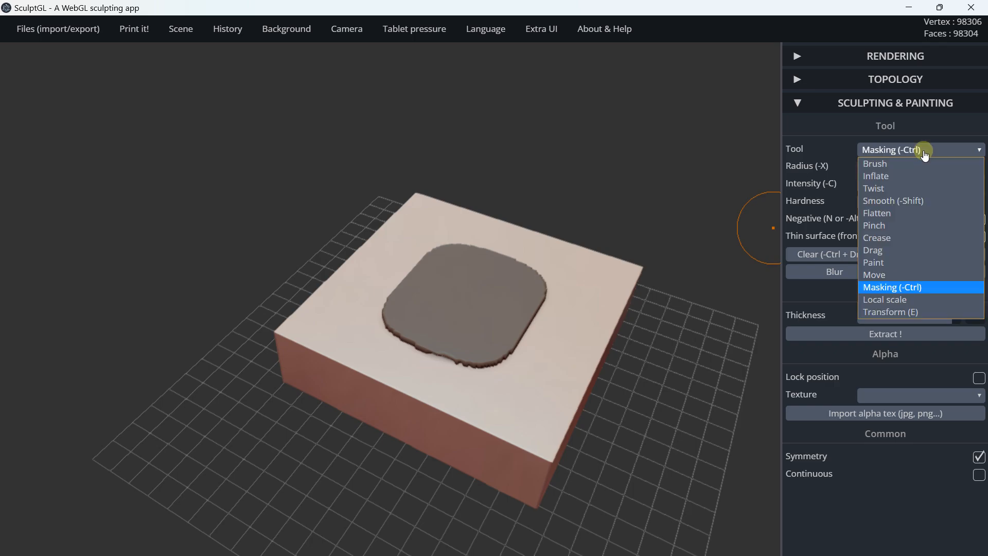
click(889, 309)
drag(473, 277, 461, 172)
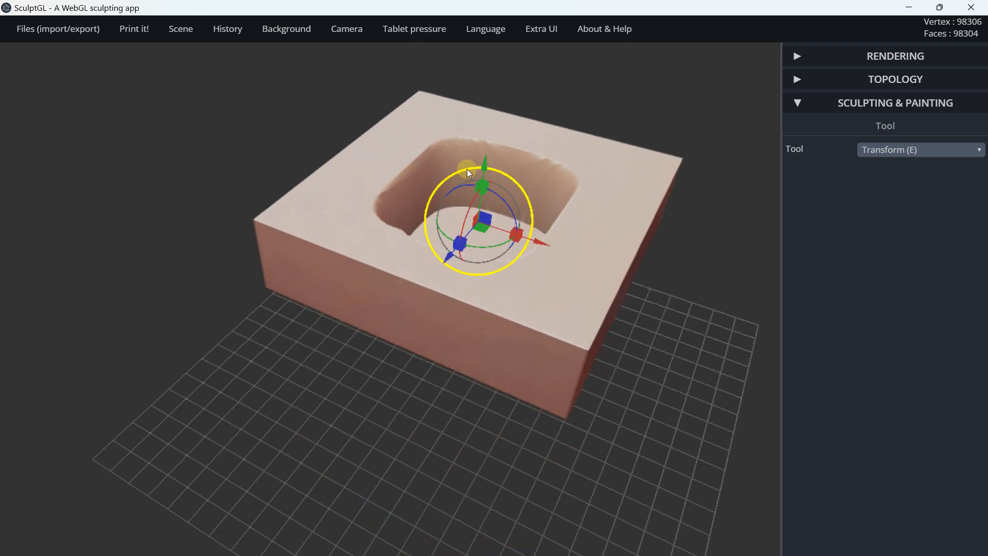
drag(483, 160, 464, 267)
Step: Undo the slab's vertical moves and the extraction of the masked area
key(ctrl+z)
key(ctrl+z)
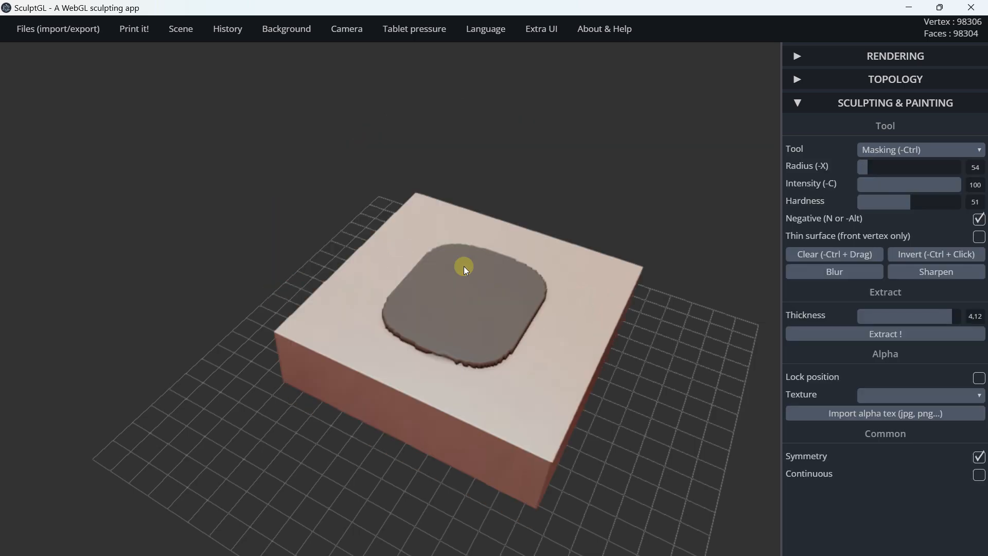
key(ctrl+z)
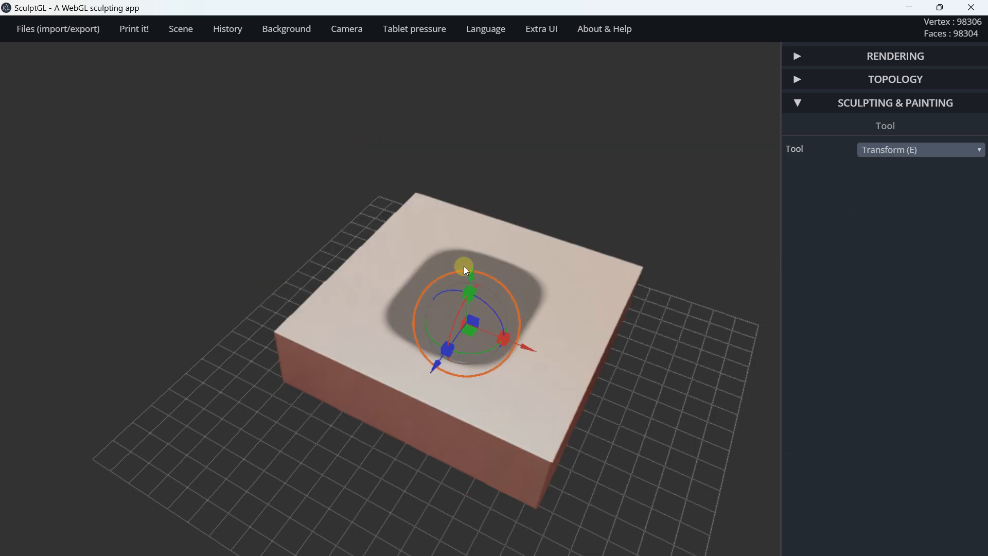
Step: Invert the slab's mask with the Masking tool so only the rounded center area is left unmasked
click(877, 151)
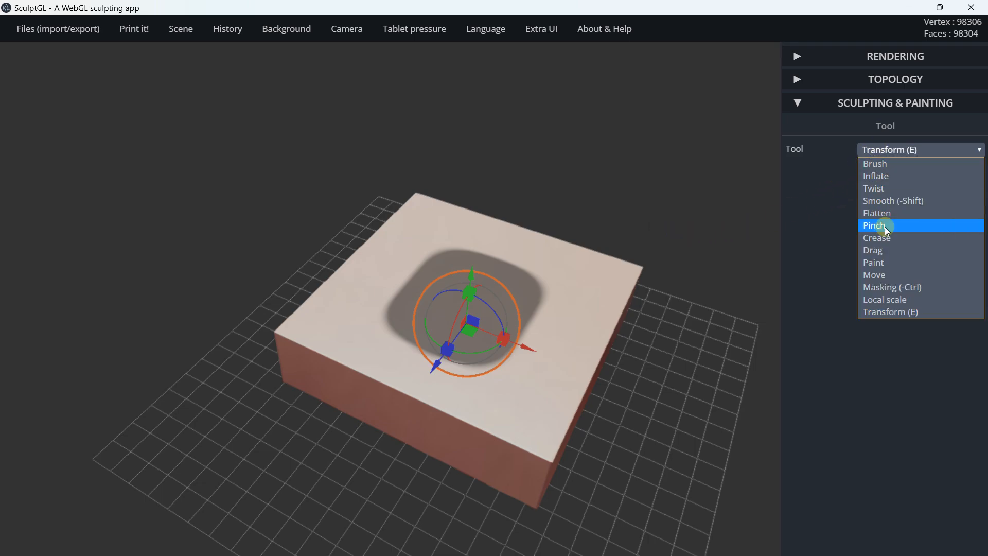
click(889, 288)
right_drag(430, 287, 511, 283)
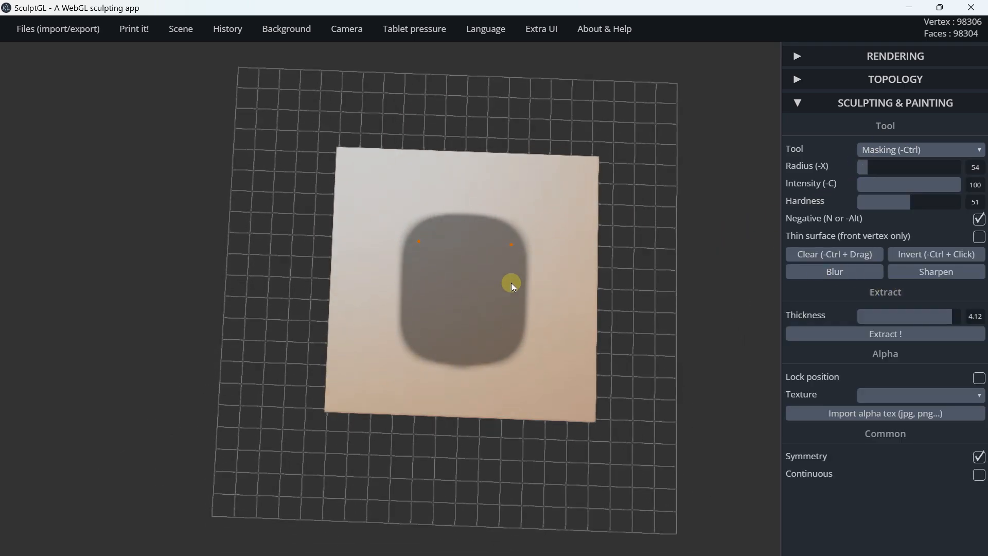
scroll(510, 273, up, 5)
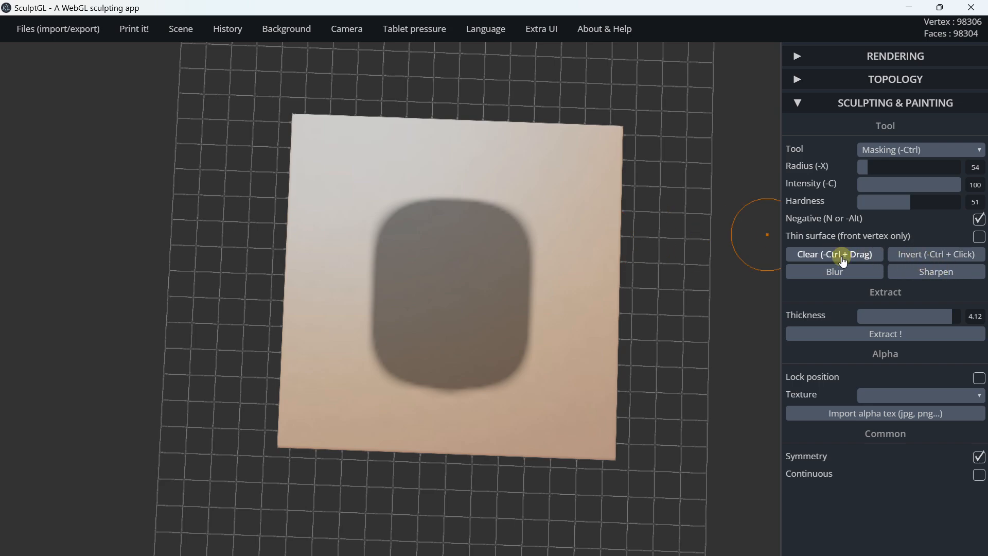
click(909, 258)
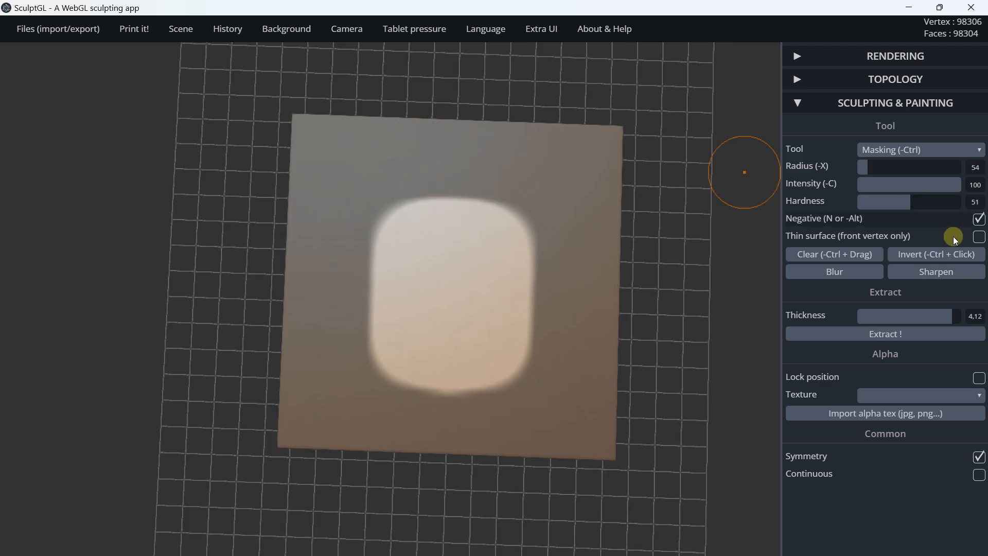
Step: Raise the unmasked rounded center above the slab with the Transform tool, and undo the move
click(895, 150)
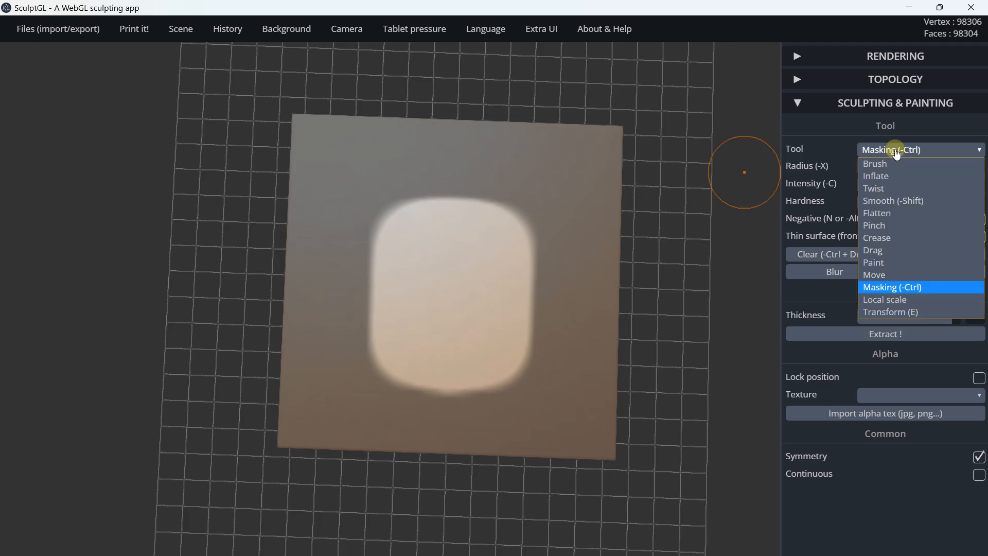
click(896, 312)
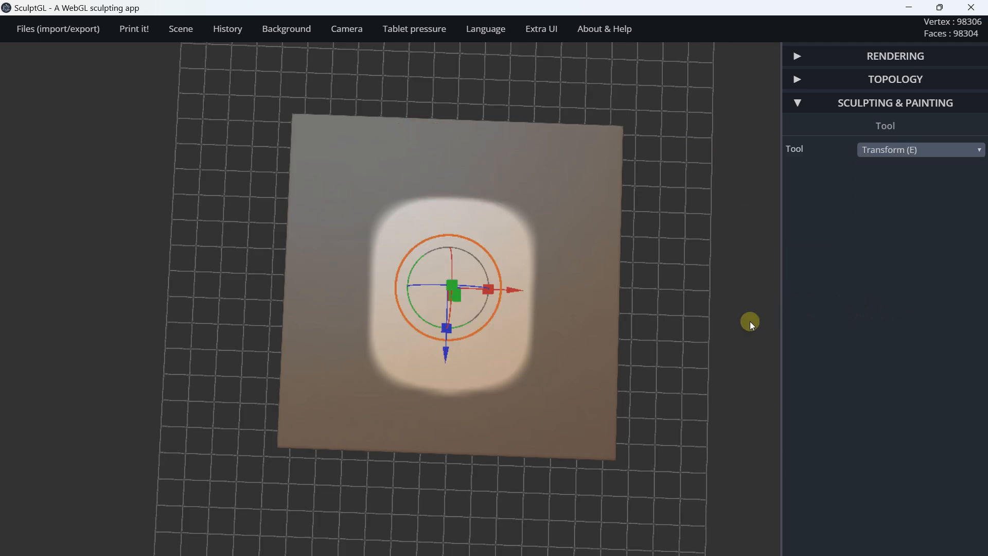
drag(750, 321, 448, 206)
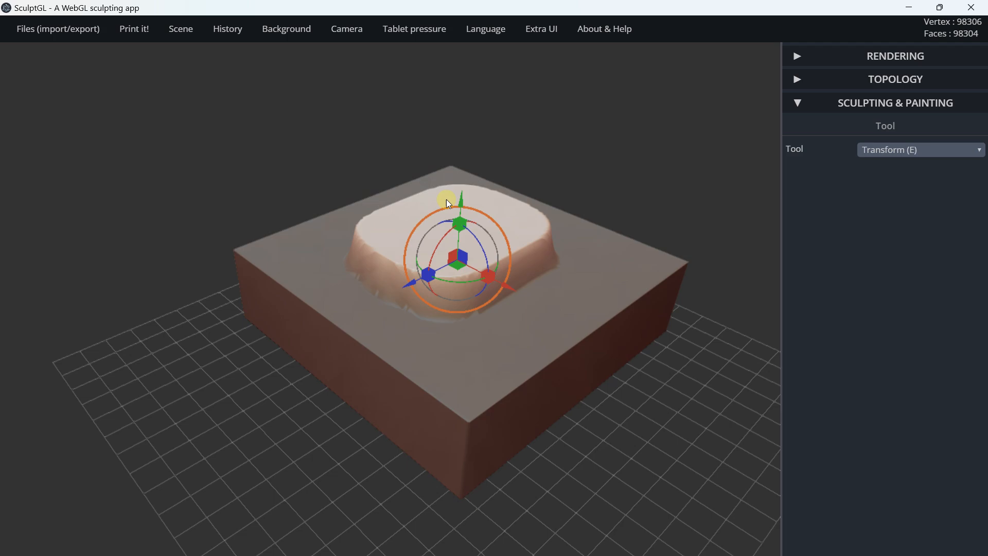
key(ctrl+z)
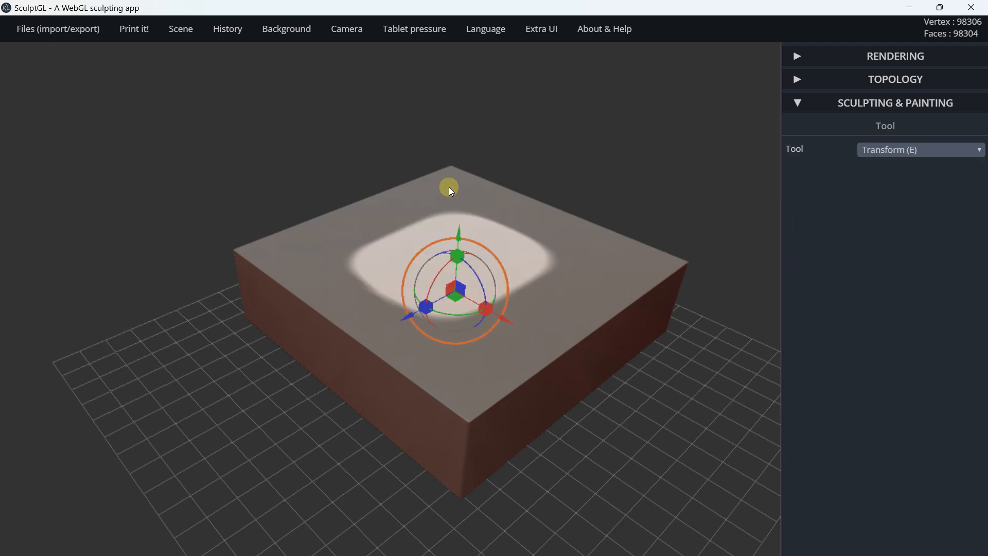
Step: Invert the mask again with the Masking tool so it covers the slab's rounded center area
click(875, 150)
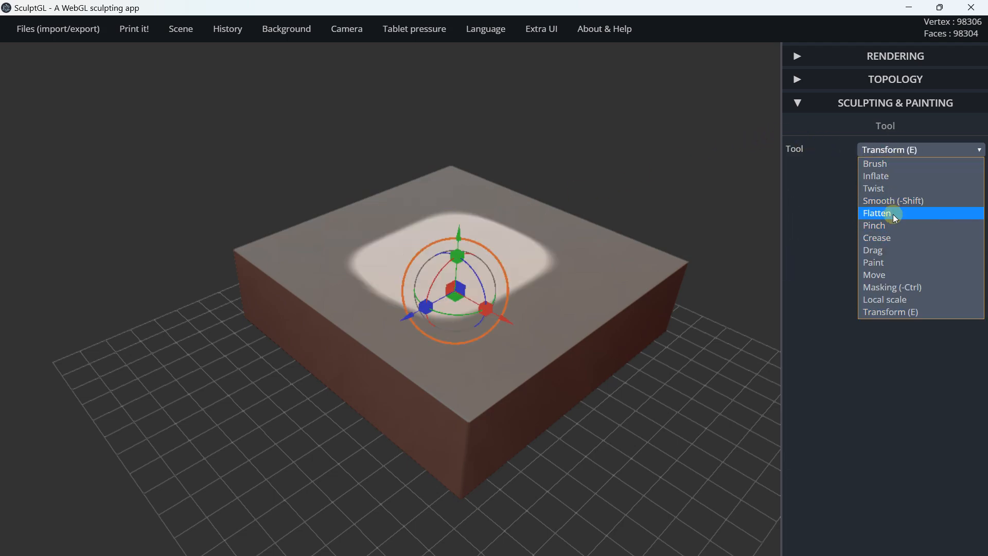
click(891, 284)
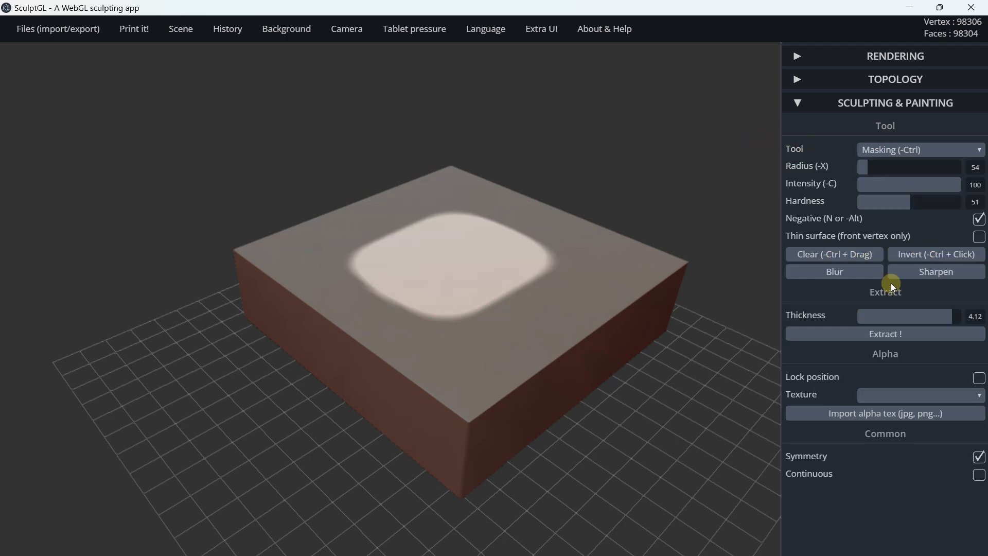
click(914, 255)
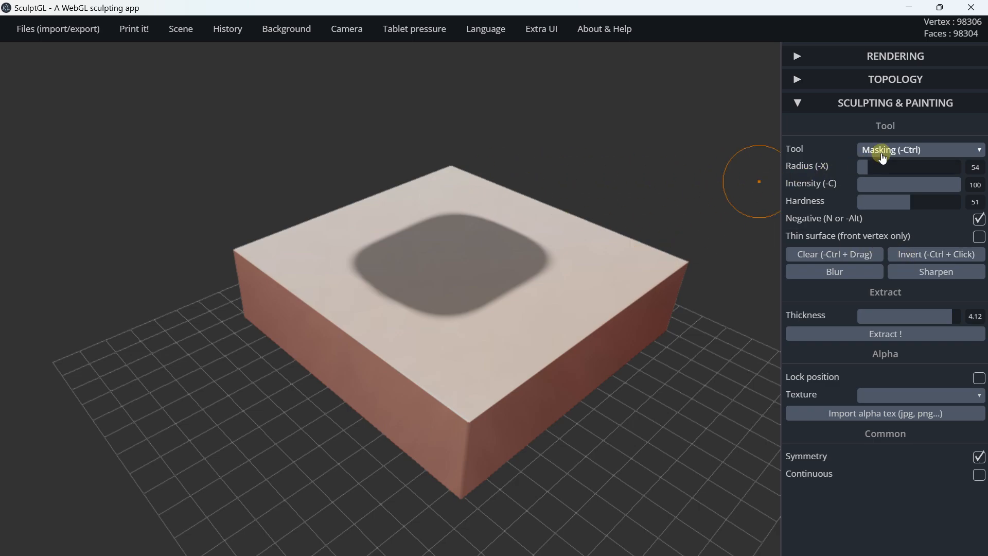
Step: Raise the unmasked slab around its masked rounded center with the Transform tool, lowering it partway to leave a shallower recess
click(883, 150)
click(906, 311)
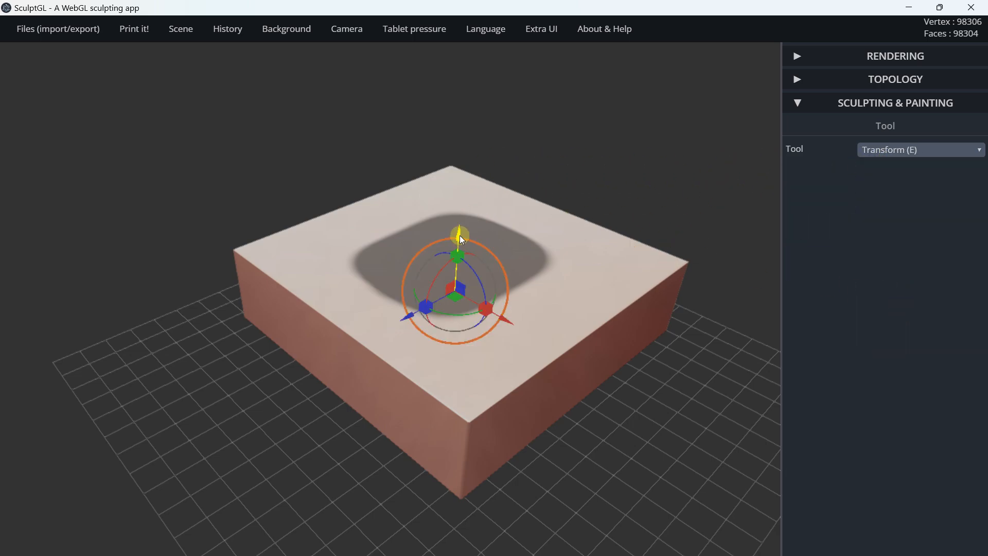
drag(459, 236, 434, 100)
right_drag(432, 189, 507, 293)
middle_drag(413, 183, 446, 284)
right_drag(446, 284, 451, 226)
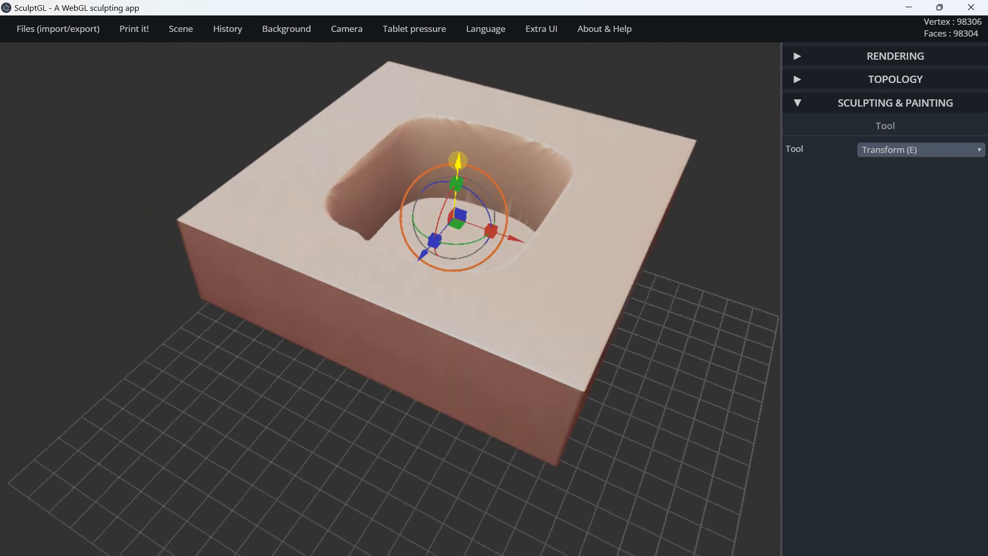
drag(458, 160, 458, 229)
right_drag(400, 184, 467, 154)
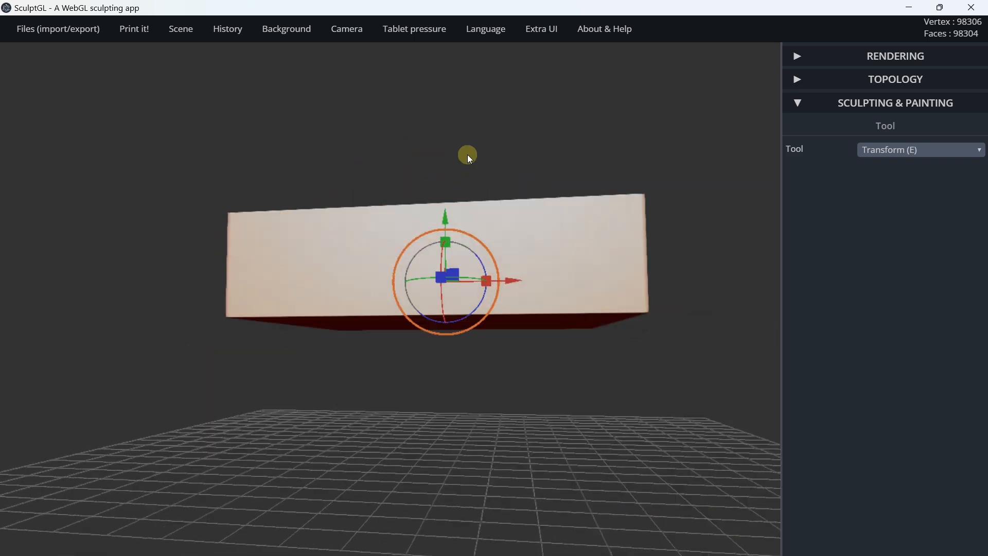
right_drag(468, 215, 429, 281)
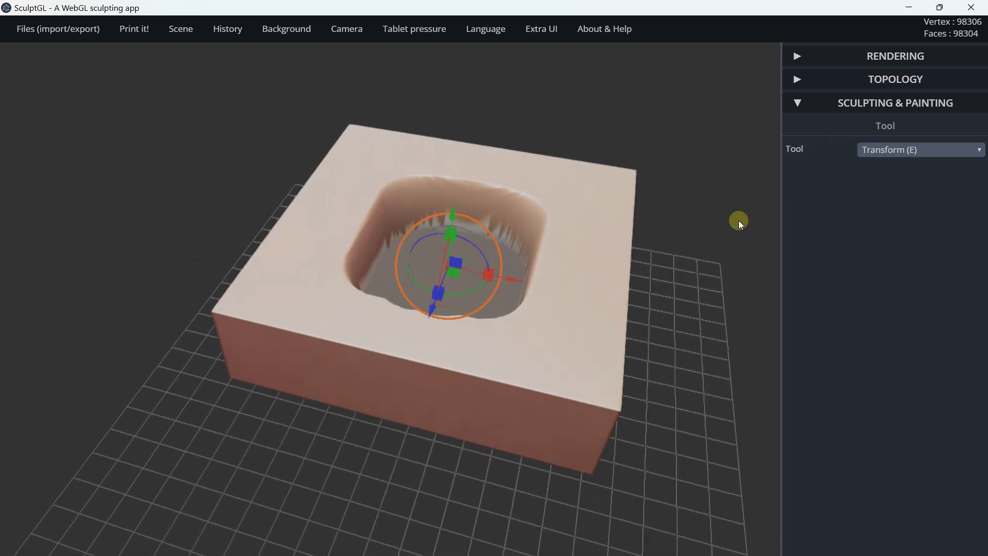
right_drag(739, 220, 598, 217)
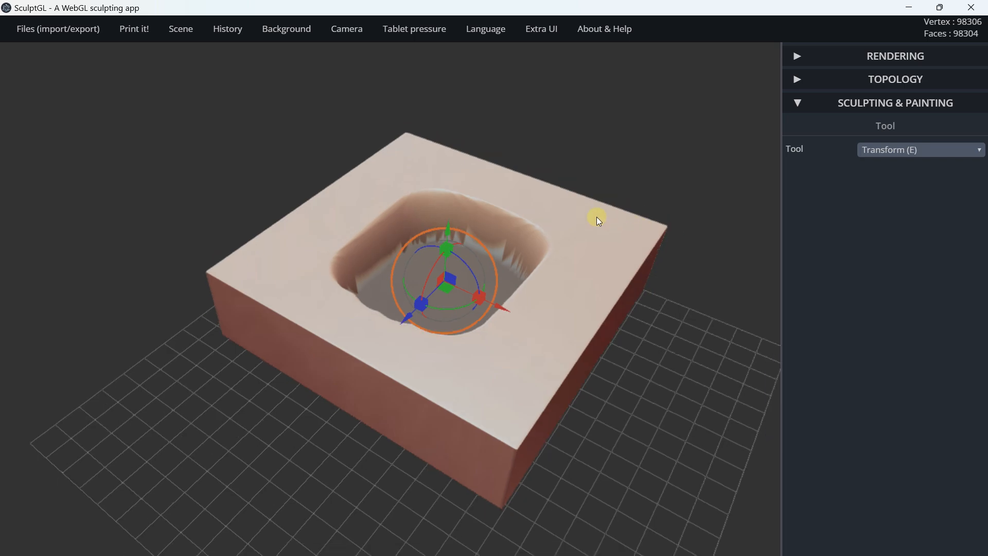
Step: Undo the slab's vertical moves that formed the recess around the masked center
key(ctrl+z)
key(ctrl+z)
key(ctrl+z)
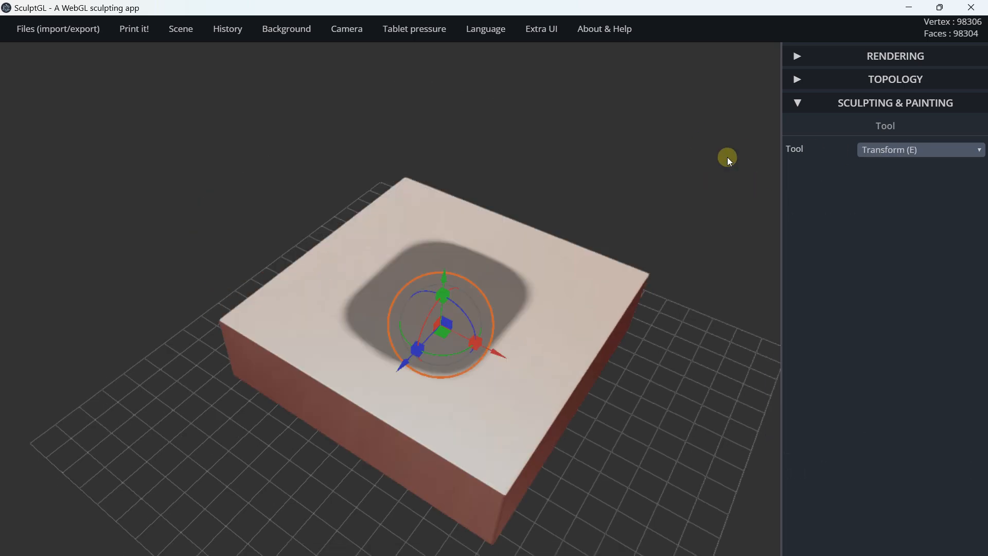
Step: Invert the mask with the Masking tool so everything except the slab's rounded center is protected
click(904, 150)
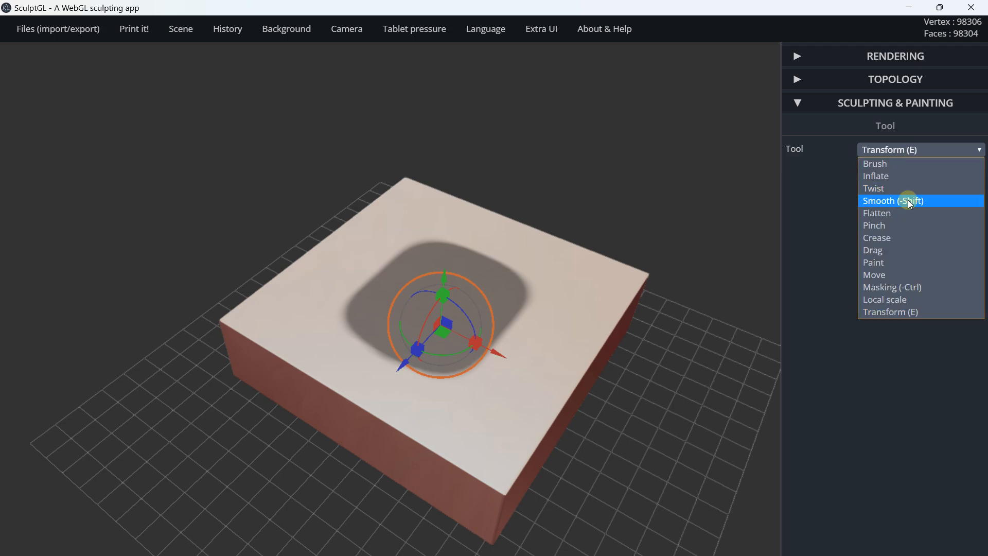
click(903, 286)
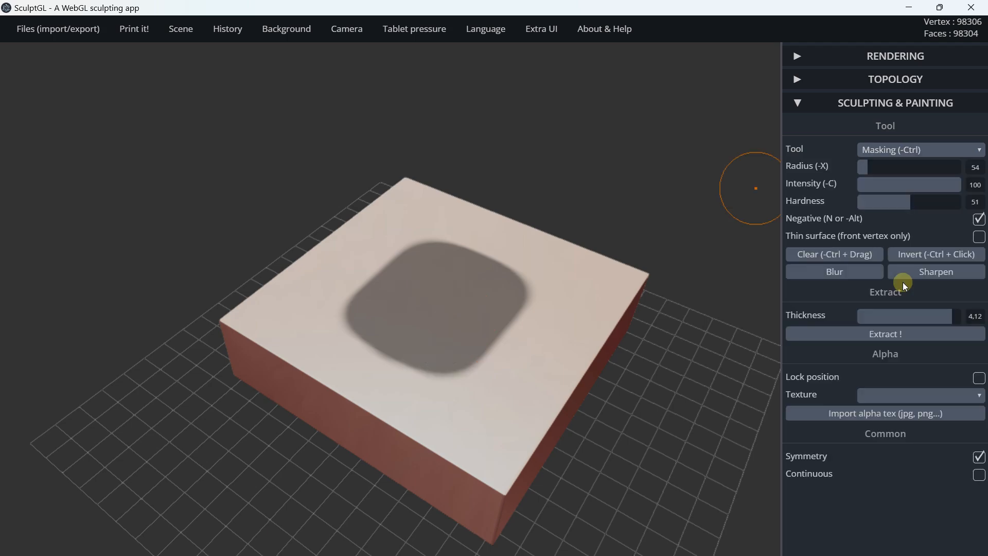
click(911, 253)
mouse_move(360, 309)
mouse_down()
mouse_move(337, 304)
mouse_move(400, 290)
mouse_move(313, 280)
mouse_move(388, 276)
mouse_move(430, 243)
mouse_up()
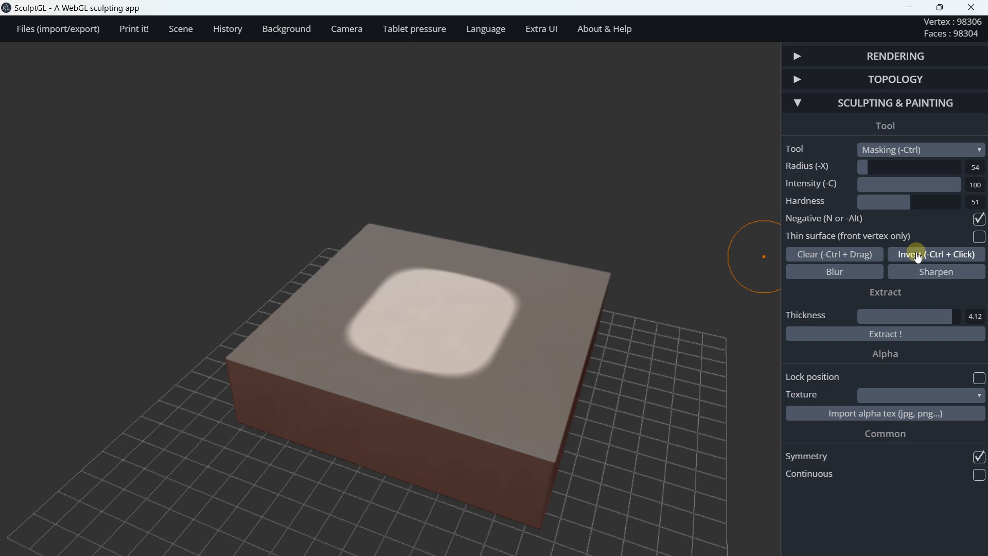
Step: Raise the unmasked rounded center high above the slab with the Transform tool to form a thick column
click(904, 149)
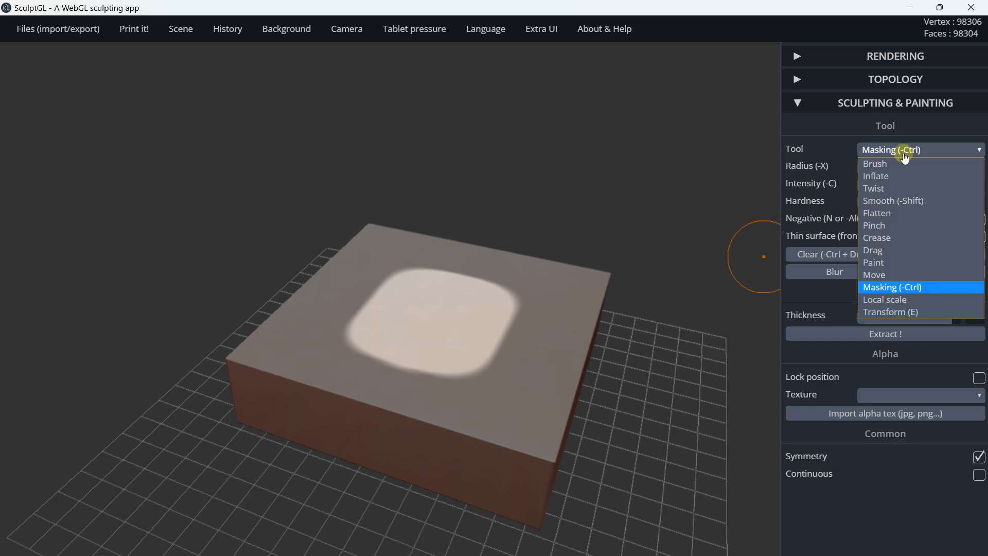
click(899, 312)
scroll(517, 269, down, 1)
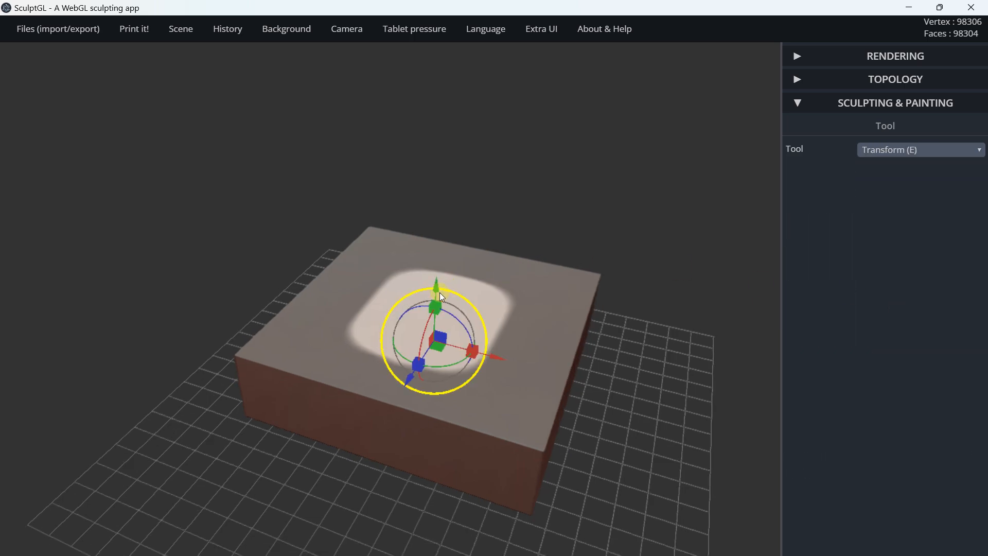
drag(437, 285, 427, 163)
right_drag(395, 248, 418, 267)
drag(414, 199, 415, 180)
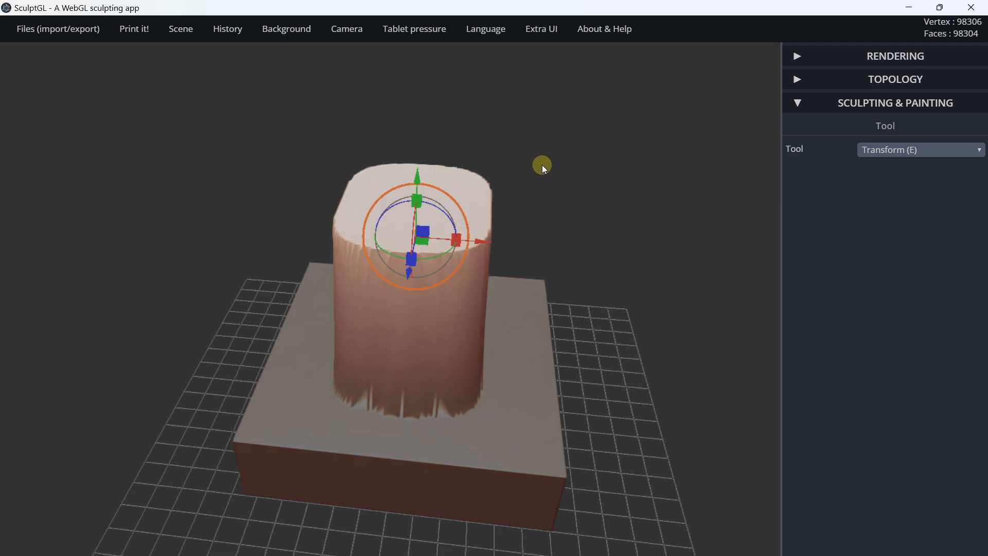
Step: Clear the whole mask from the slab and column with the Masking tool
click(885, 149)
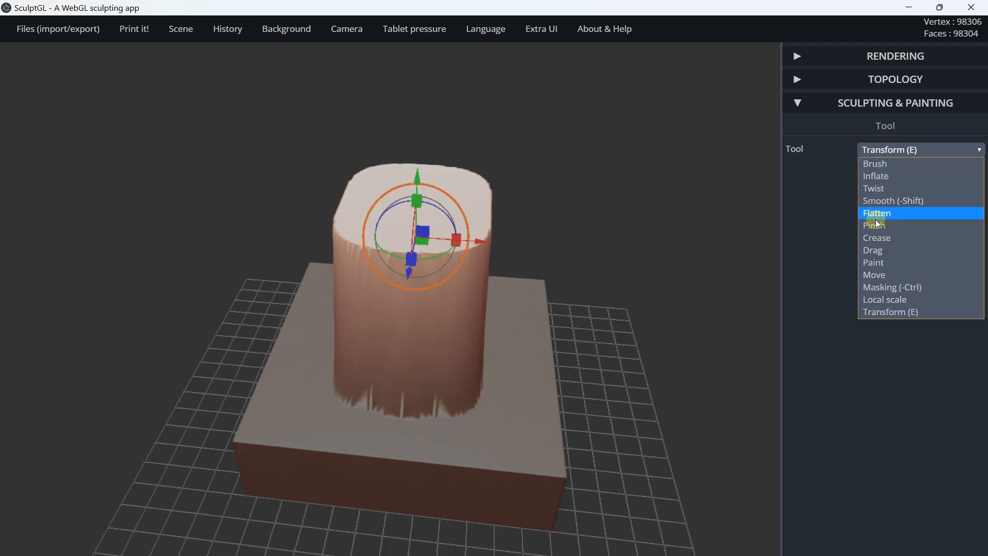
click(875, 288)
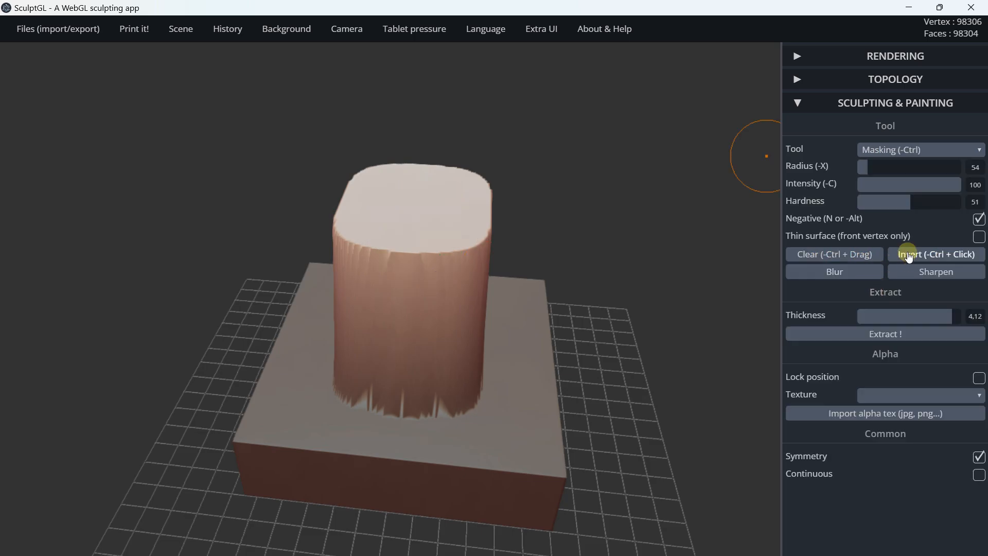
click(855, 260)
right_drag(560, 212, 597, 295)
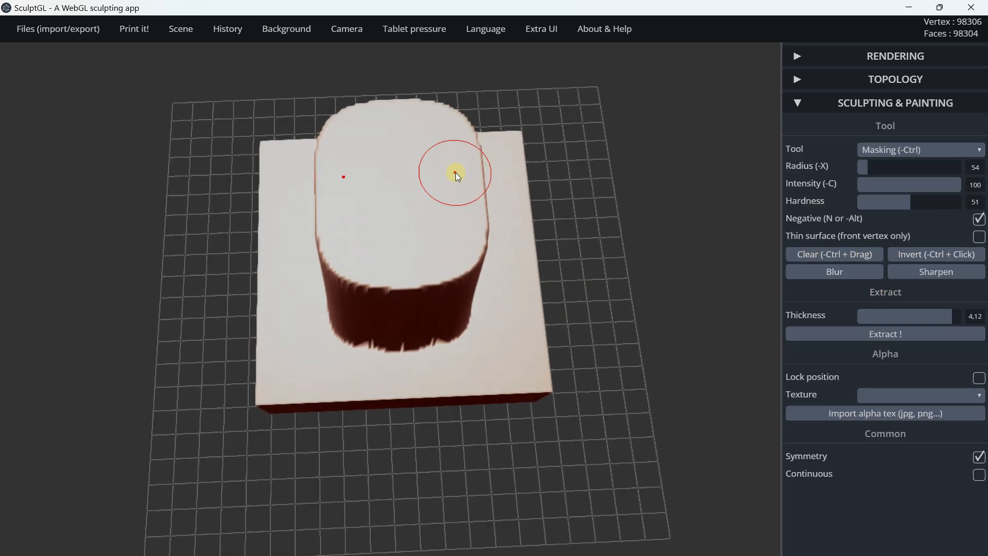
Step: Mask a small rounded spot in the middle of the column's top with radius 47, and invert the mask
scroll(455, 172, up, 3)
key(shift)
shift+middle_drag(430, 146, 430, 291)
scroll(401, 296, up, 1)
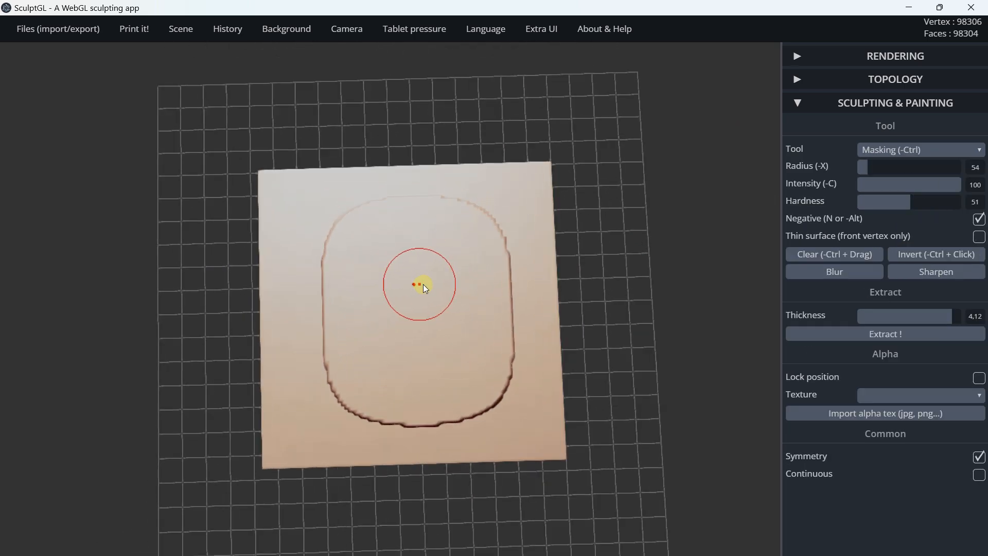
click(866, 169)
mouse_move(399, 282)
mouse_down()
mouse_move(419, 282)
mouse_move(421, 340)
mouse_move(411, 336)
mouse_move(407, 280)
mouse_up()
mouse_move(416, 291)
right_down()
mouse_move(324, 271)
mouse_move(388, 227)
mouse_move(318, 214)
right_up()
mouse_move(397, 299)
right_down()
mouse_move(406, 287)
mouse_move(407, 297)
mouse_move(426, 231)
mouse_move(476, 233)
right_up()
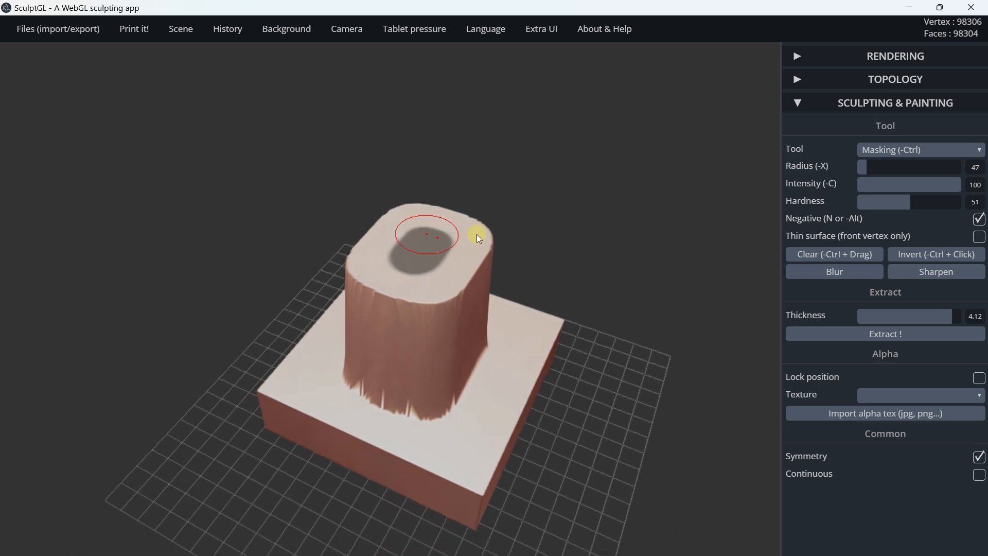
click(935, 254)
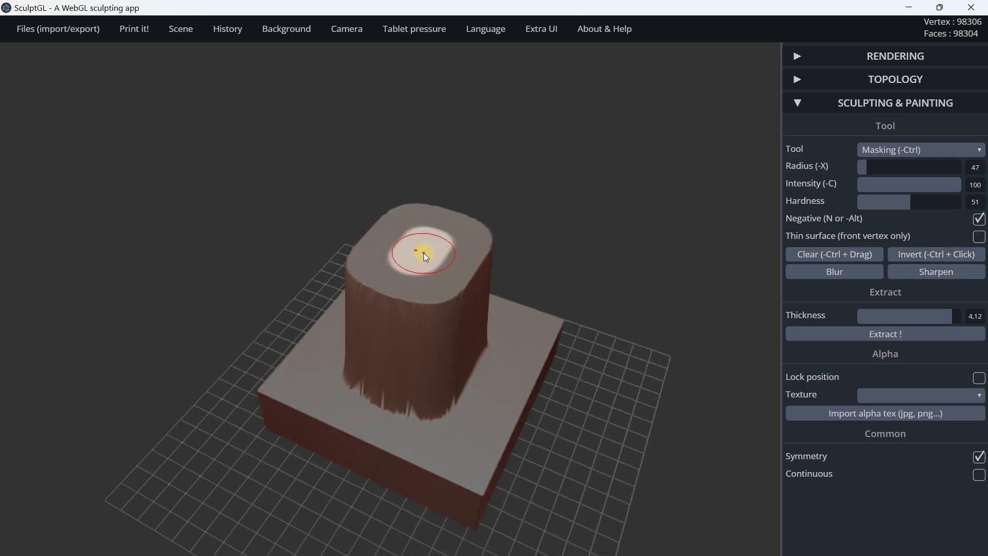
Step: Raise the small unmasked spot above the thick column with the Transform tool to form a second, narrower column
click(875, 149)
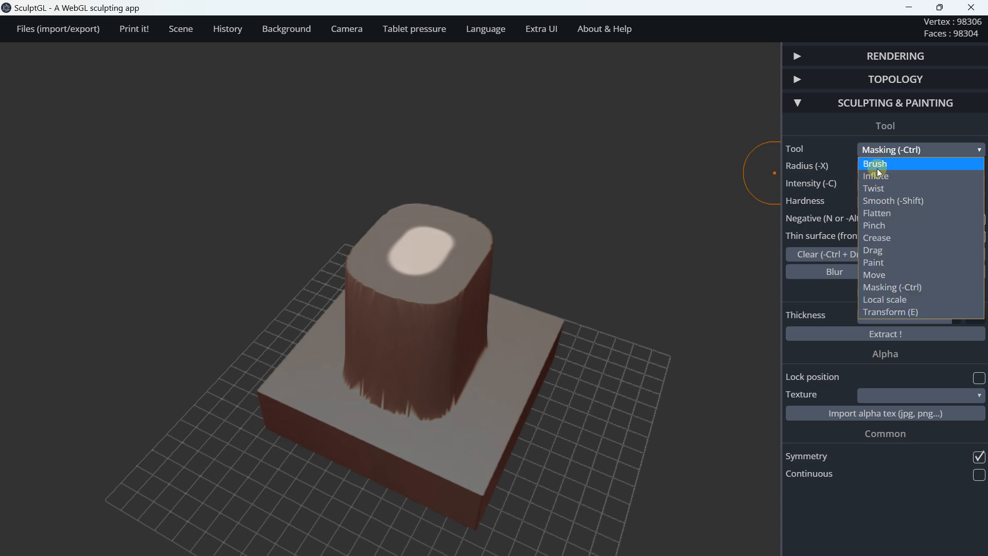
click(884, 312)
drag(425, 221, 411, 132)
right_drag(446, 190, 466, 188)
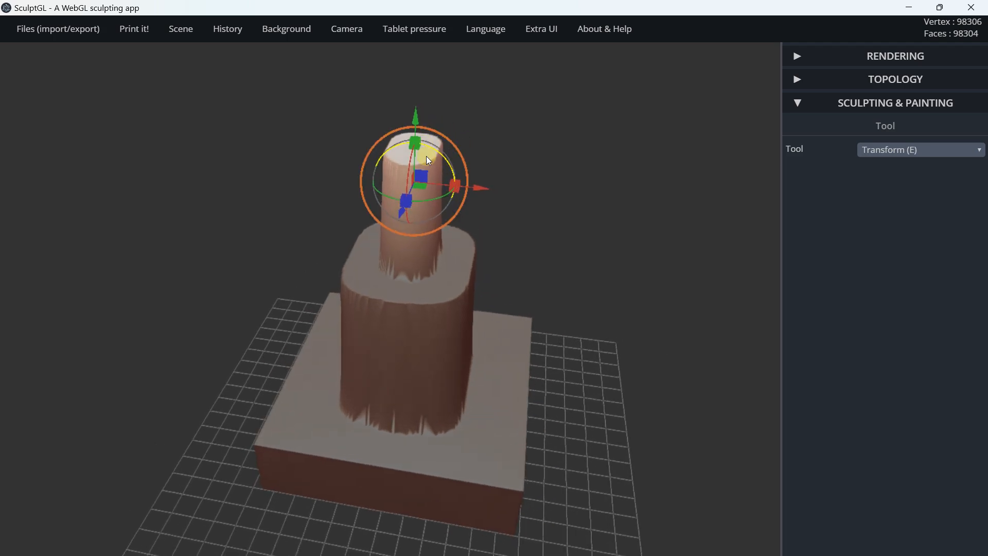
Step: Build up the top of the narrow unmasked column with the Brush tool at radius 60 and intensity 58
middle_drag(427, 156, 431, 292)
scroll(431, 291, up, 2)
click(878, 150)
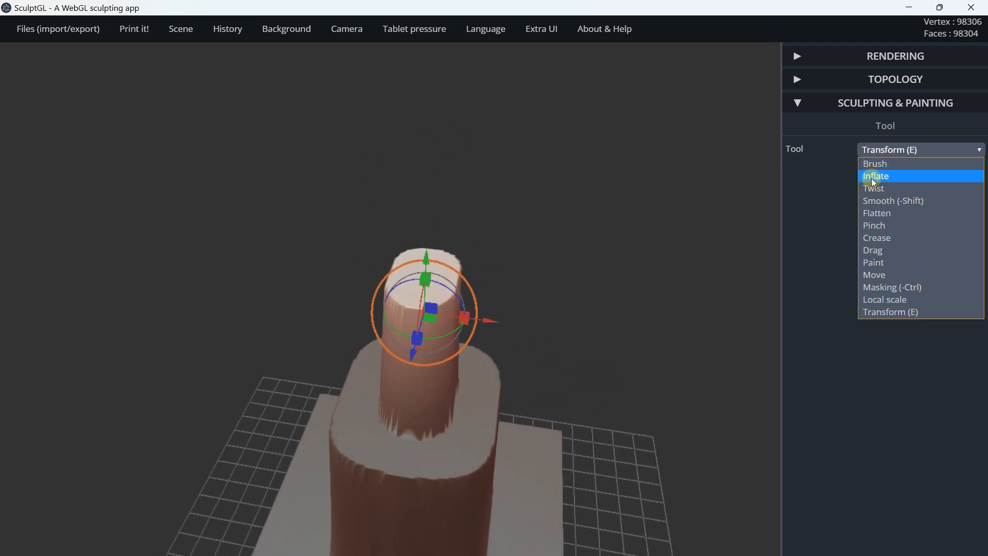
click(873, 165)
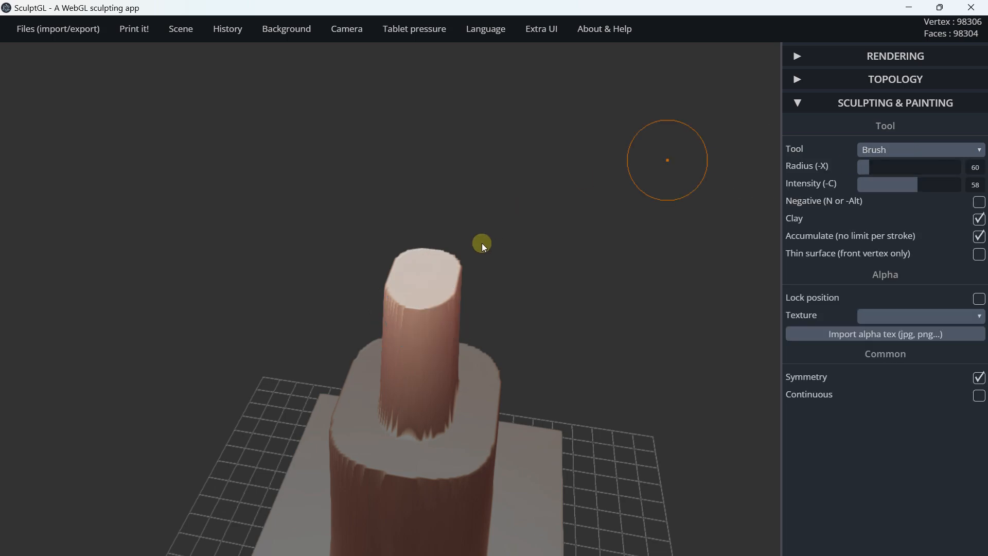
mouse_move(418, 272)
mouse_down()
mouse_move(403, 283)
mouse_move(408, 307)
mouse_move(408, 257)
mouse_move(428, 244)
mouse_move(415, 238)
mouse_up()
right_drag(418, 268, 340, 283)
right_drag(411, 497, 234, 367)
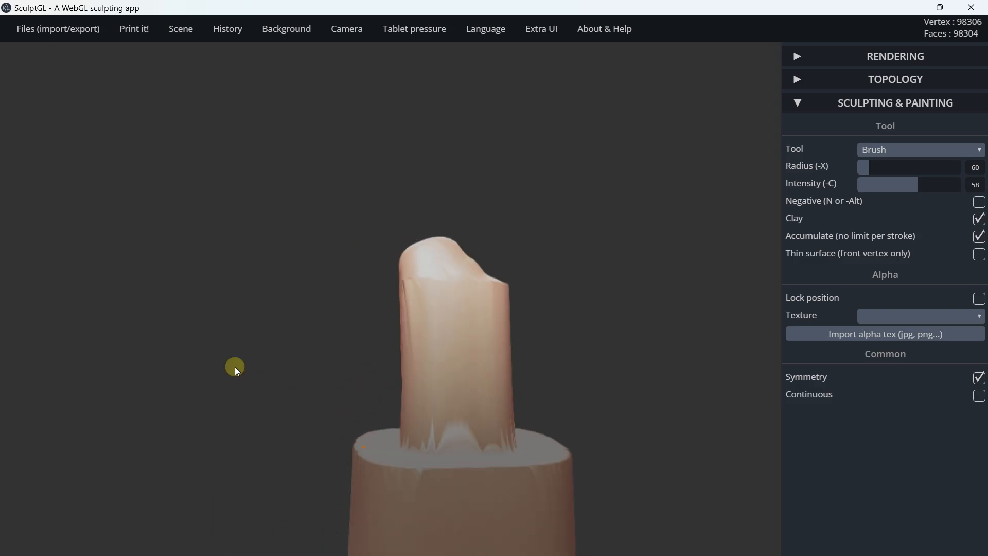
Step: Examine the narrow column's sculpted tip, the masked thick column and the slab from several sides and from above
middle_drag(441, 372, 447, 143)
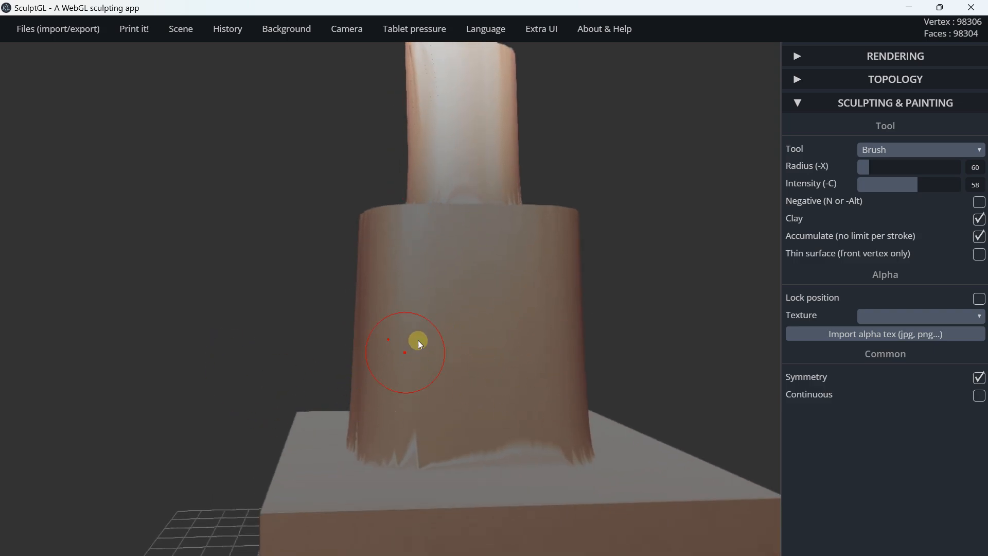
right_drag(417, 342, 341, 353)
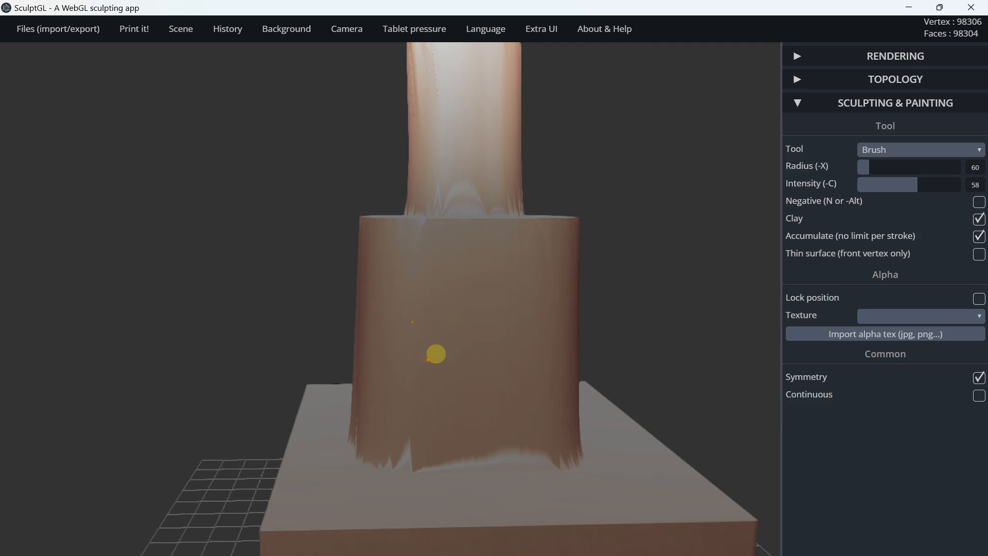
right_drag(434, 353, 585, 412)
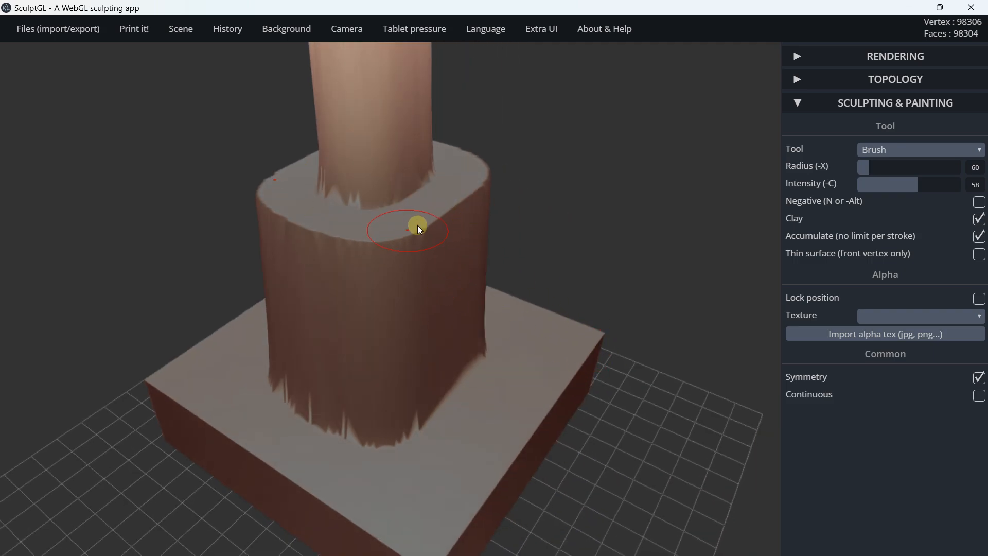
mouse_move(443, 192)
right_down()
mouse_move(437, 401)
mouse_move(384, 206)
mouse_move(398, 282)
right_up()
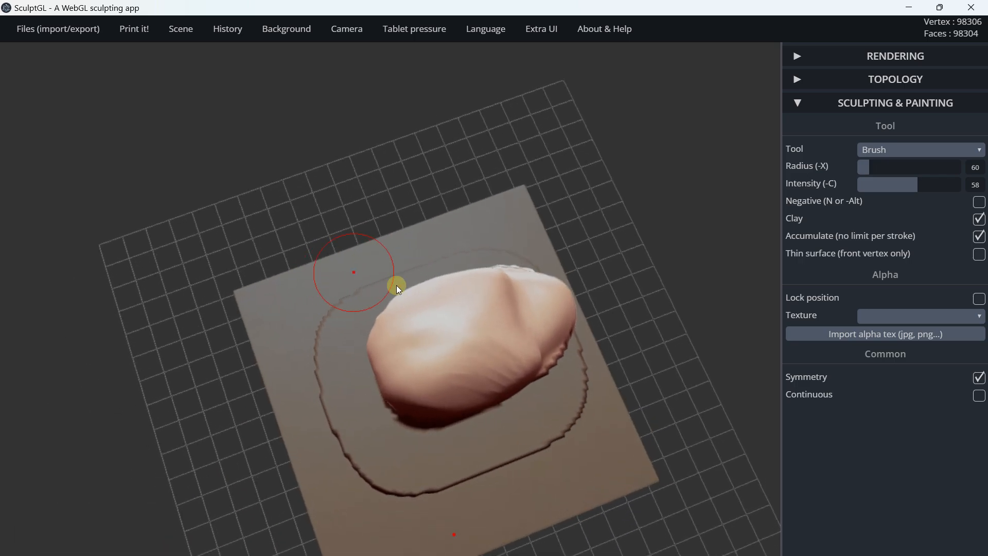
mouse_move(534, 302)
right_down()
mouse_move(401, 251)
mouse_move(511, 345)
mouse_move(520, 275)
right_up()
scroll(498, 239, down, 8)
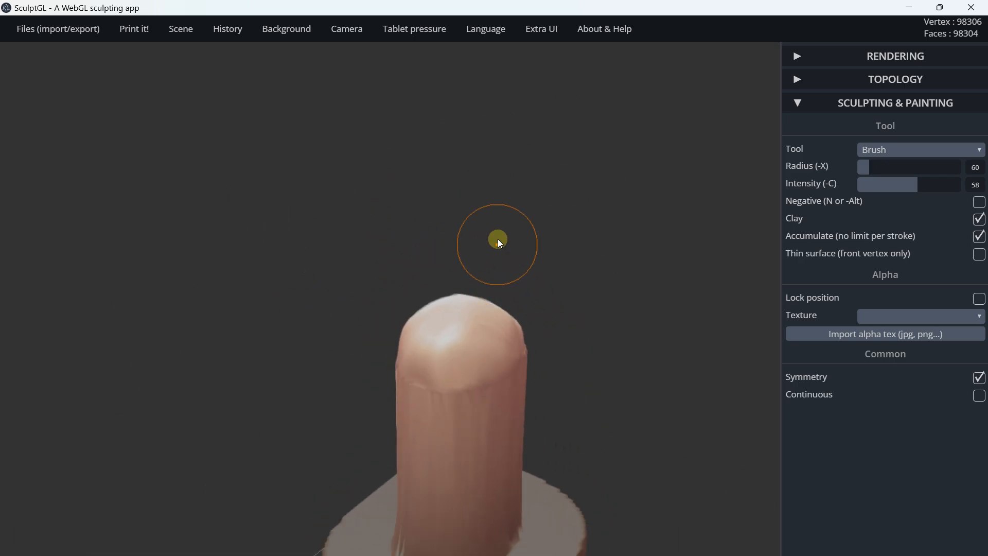
right_drag(291, 270, 371, 288)
middle_drag(450, 351, 423, 224)
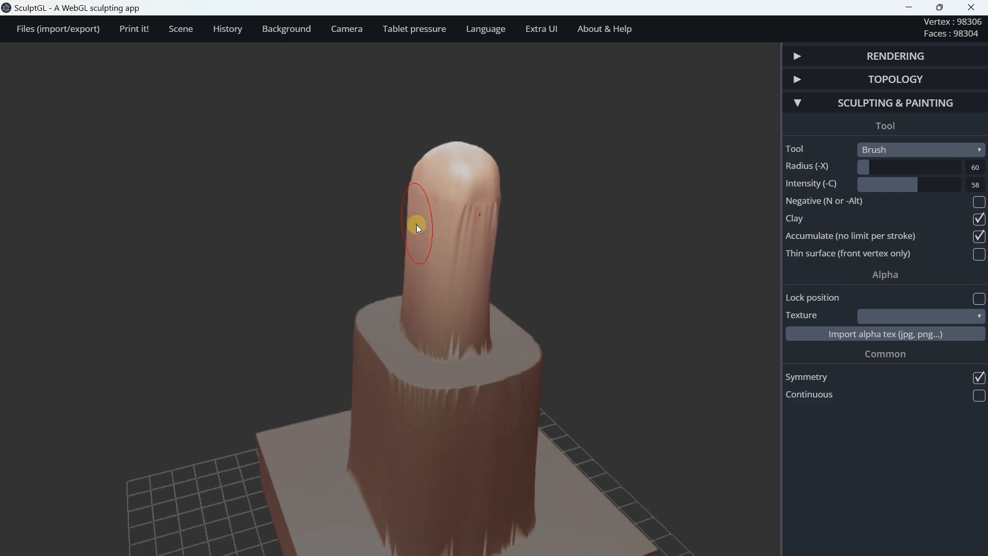
mouse_move(416, 224)
right_down()
mouse_move(422, 313)
mouse_move(350, 286)
mouse_move(434, 298)
mouse_move(393, 317)
mouse_move(408, 245)
mouse_move(539, 231)
right_up()
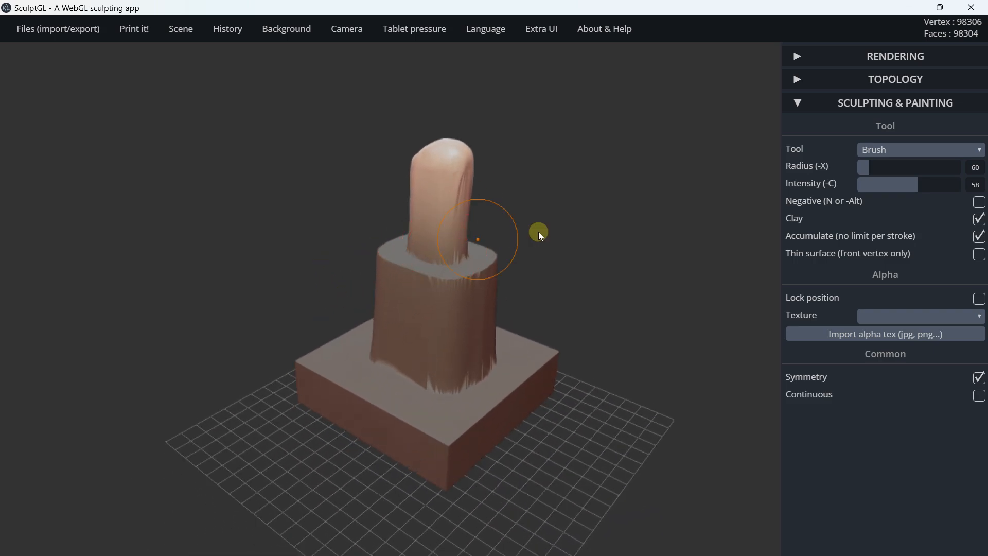
key(shift)
mouse_move(301, 307)
right_down()
mouse_move(450, 260)
mouse_move(339, 223)
mouse_move(488, 225)
mouse_move(458, 240)
mouse_move(379, 332)
mouse_move(383, 277)
right_up()
key(shift)
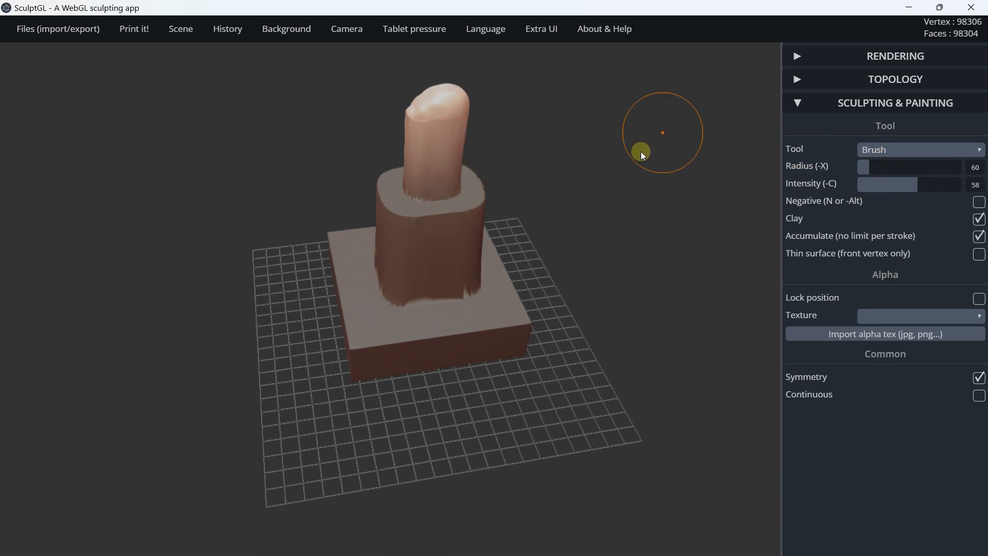
Step: Invert the mask repeatedly with the Masking tool, switching protection between the narrow column and the rest of the model
click(874, 149)
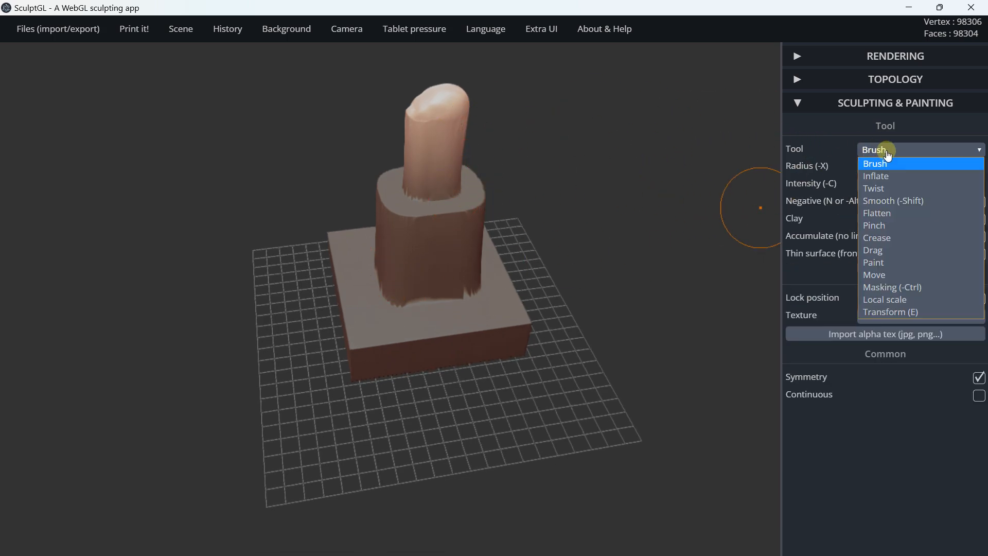
click(906, 286)
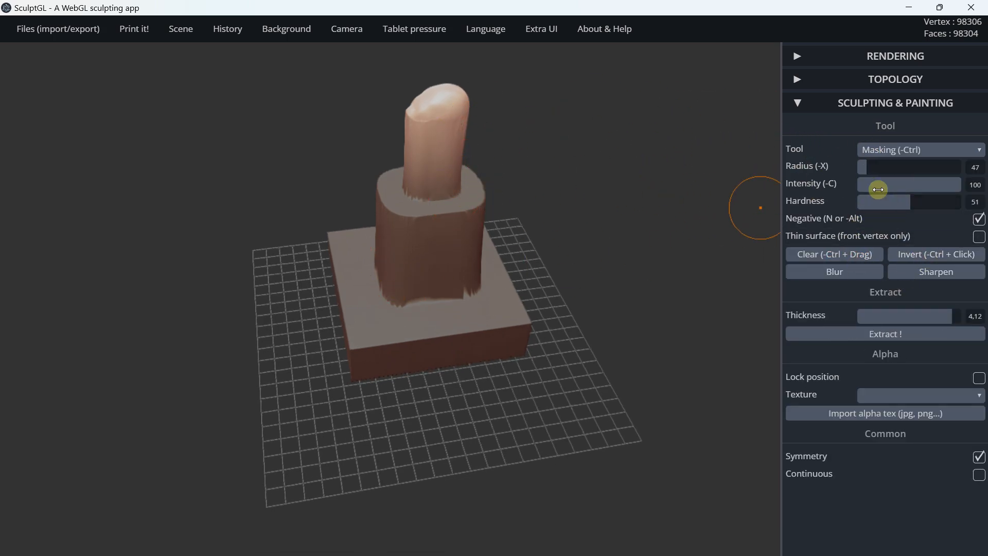
click(917, 258)
click(916, 259)
click(916, 258)
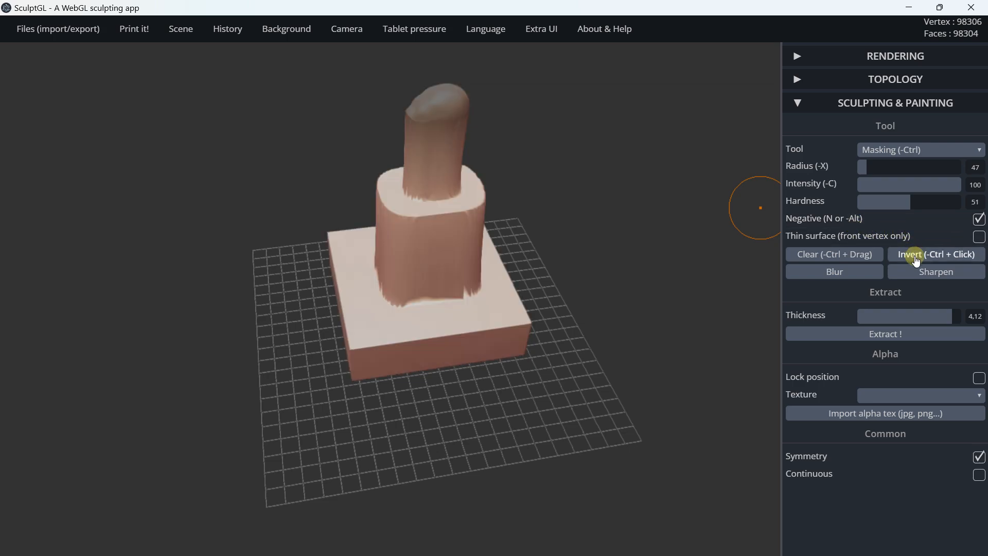
click(917, 259)
click(916, 259)
click(916, 259)
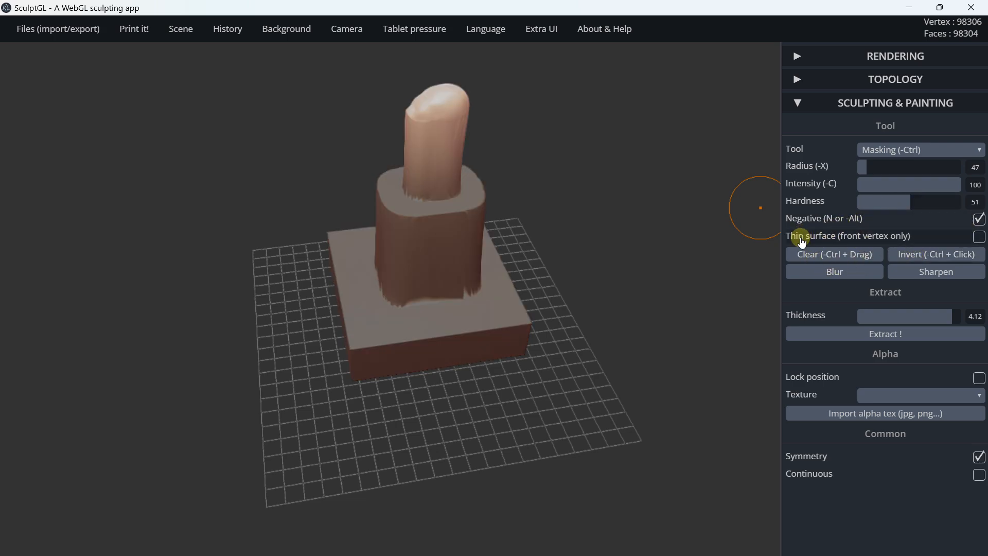
Step: Clear the mask from the whole model, including the thick column and the slab
click(836, 255)
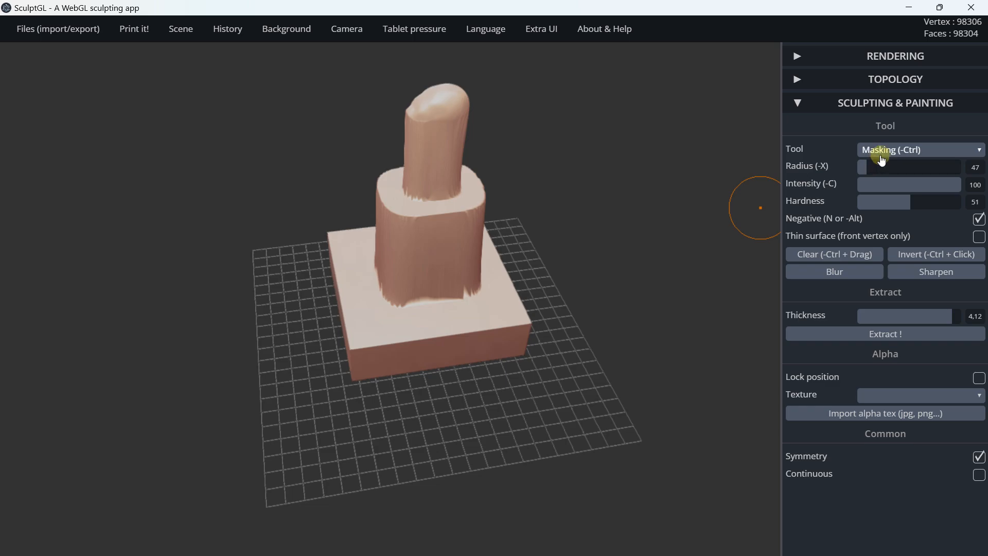
scroll(370, 218, up, 2)
right_drag(369, 218, 510, 234)
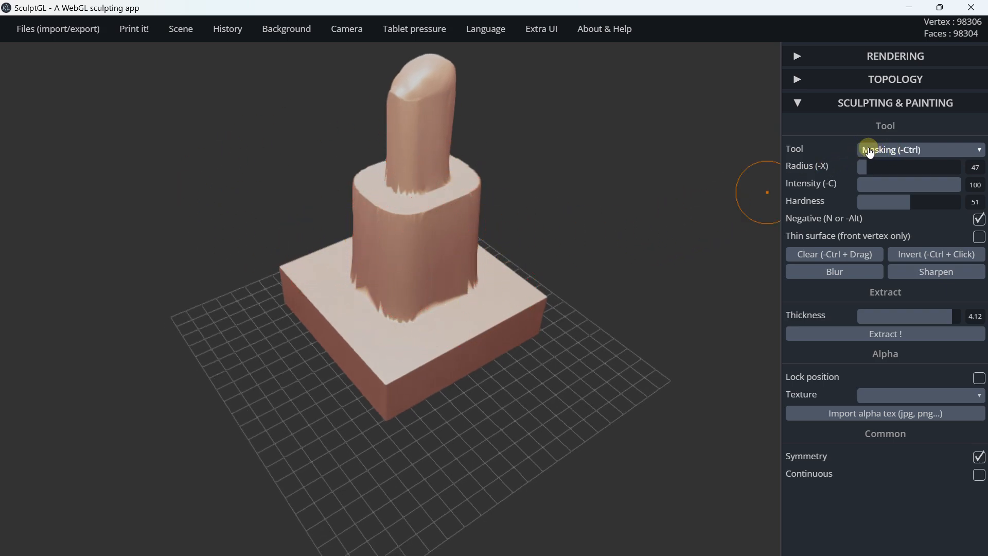
mouse_move(669, 183)
mouse_down()
mouse_move(390, 215)
mouse_move(477, 128)
mouse_move(461, 149)
mouse_move(480, 86)
mouse_move(487, 166)
mouse_move(465, 208)
mouse_move(426, 188)
mouse_move(459, 251)
mouse_move(331, 227)
mouse_move(95, 233)
mouse_move(319, 337)
mouse_move(471, 90)
mouse_move(467, 236)
mouse_up()
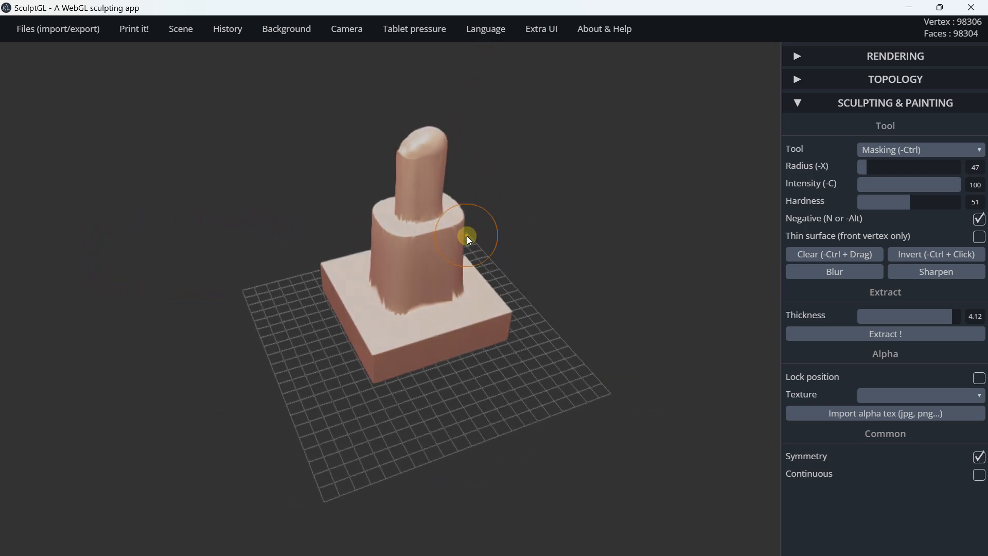
drag(286, 163, 283, 135)
Step: Hide the scene's ground grid beneath the model
mouse_move(226, 30)
mouse_move(183, 29)
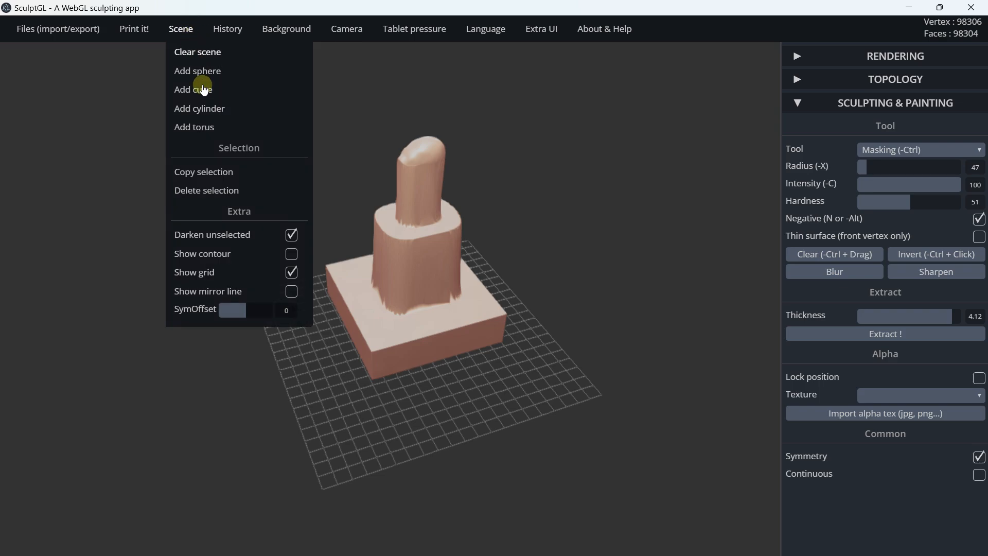
click(291, 234)
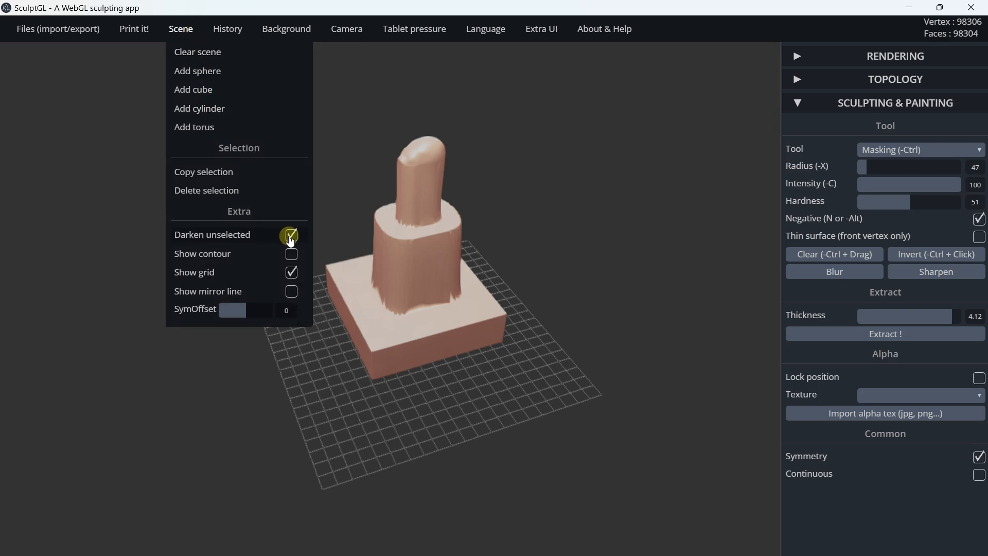
click(292, 272)
mouse_move(366, 257)
right_down()
mouse_move(364, 242)
mouse_move(431, 249)
mouse_move(430, 310)
mouse_move(492, 24)
mouse_move(484, 247)
mouse_move(464, 308)
right_up()
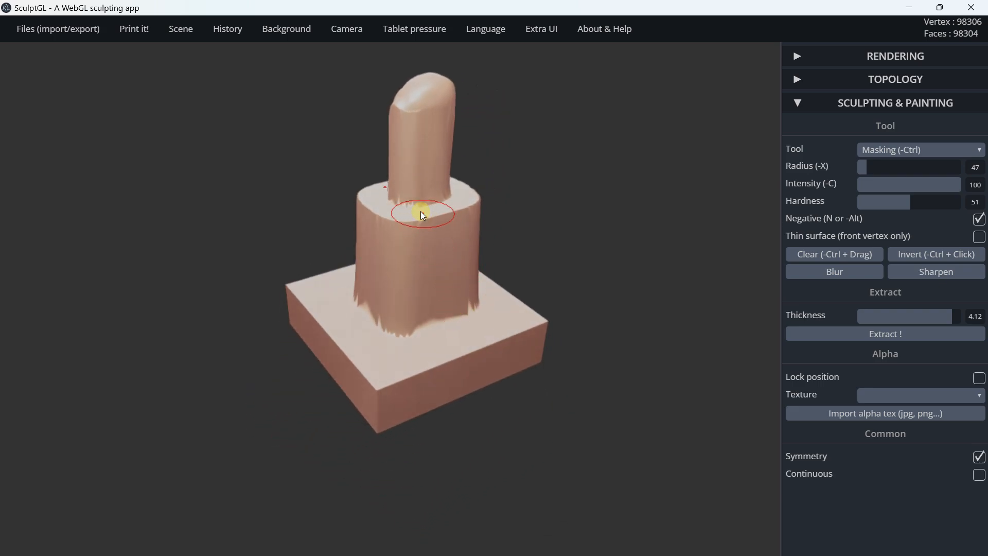
shift+right_drag(421, 211, 397, 273)
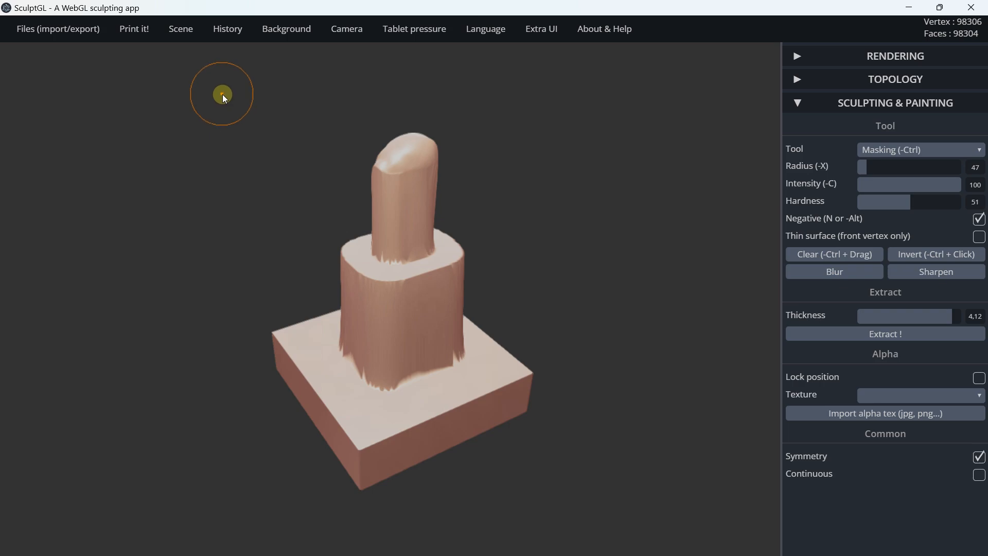
scroll(221, 94, down, 5)
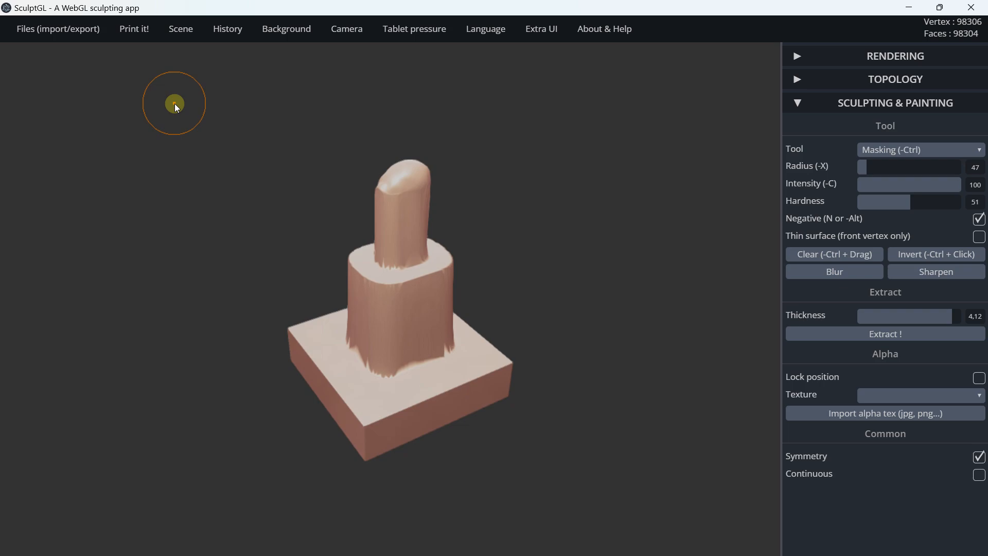
mouse_move(174, 103)
mouse_down()
mouse_move(76, 118)
mouse_move(177, 118)
mouse_move(70, 121)
mouse_move(180, 119)
mouse_up()
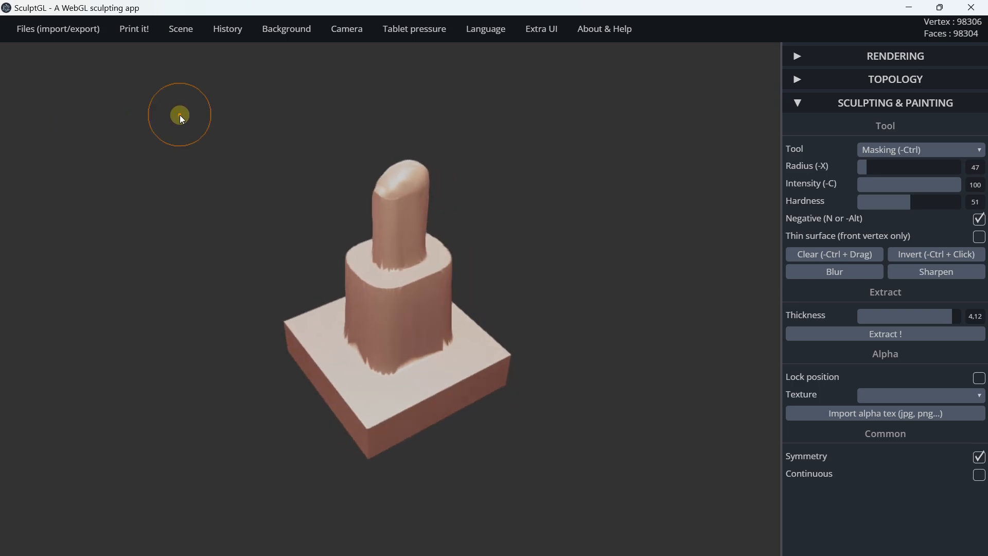